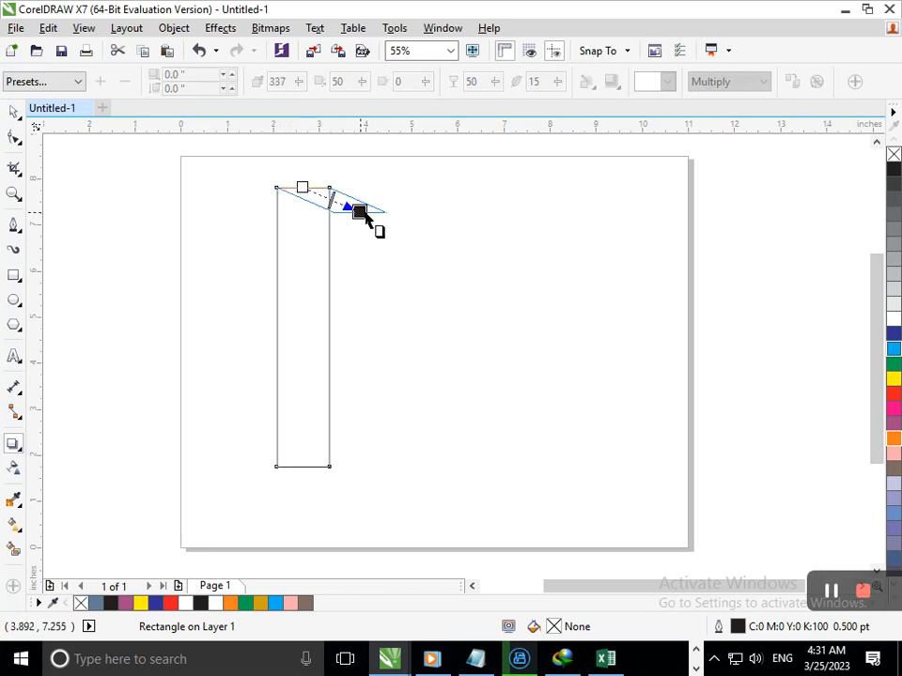
{"action": "key", "text": "ctrl+z"}
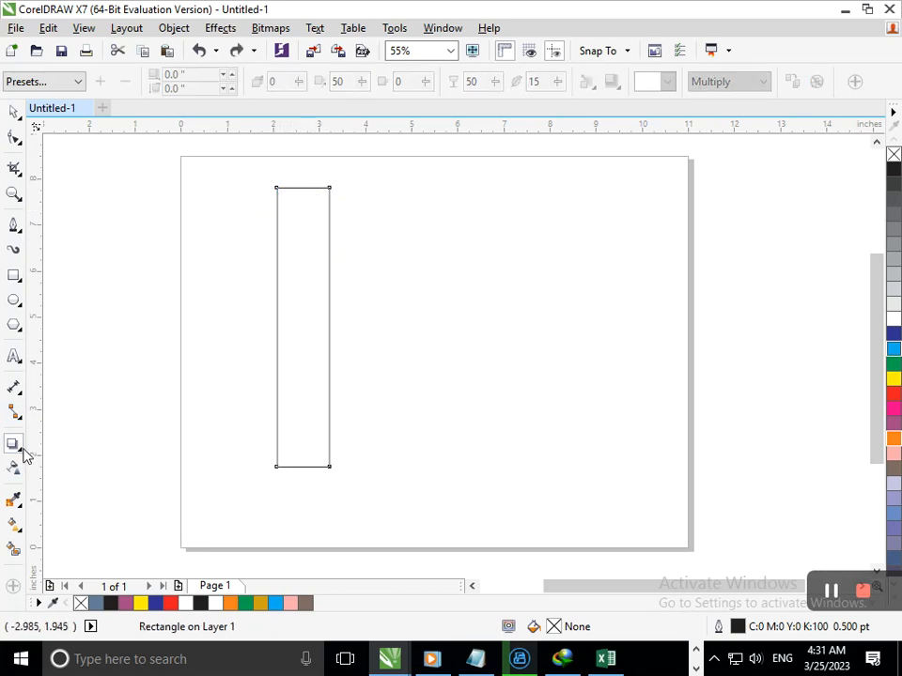
{"action": "left_click", "coordinate": [23, 450]}
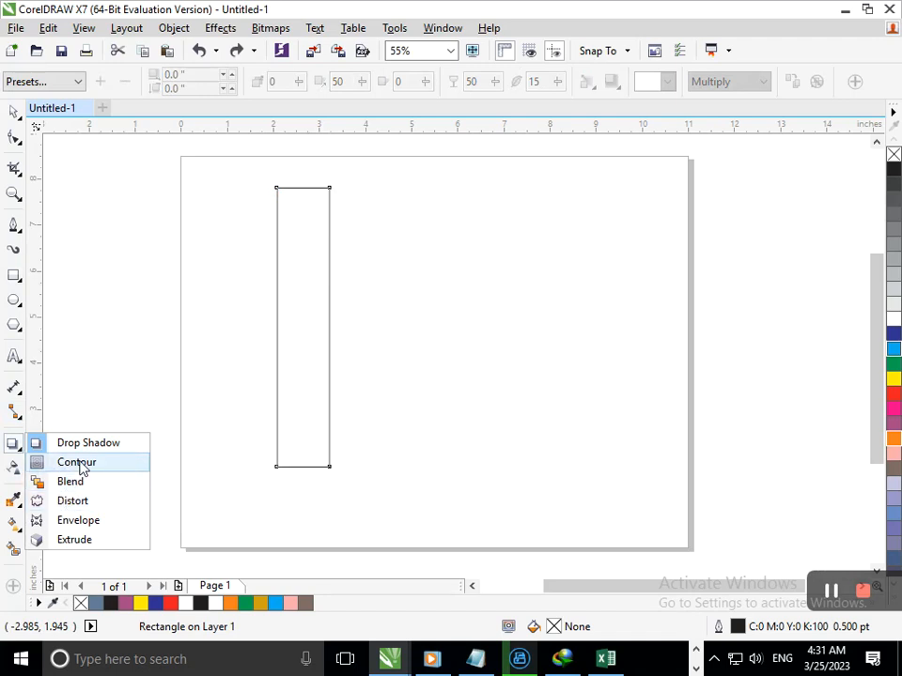
{"action": "left_click", "coordinate": [81, 462]}
{"action": "left_click_drag", "start_coordinate": [286, 191], "coordinate": [262, 325]}
{"action": "key", "text": "ctrl+z"}
{"action": "key", "text": "F10"}
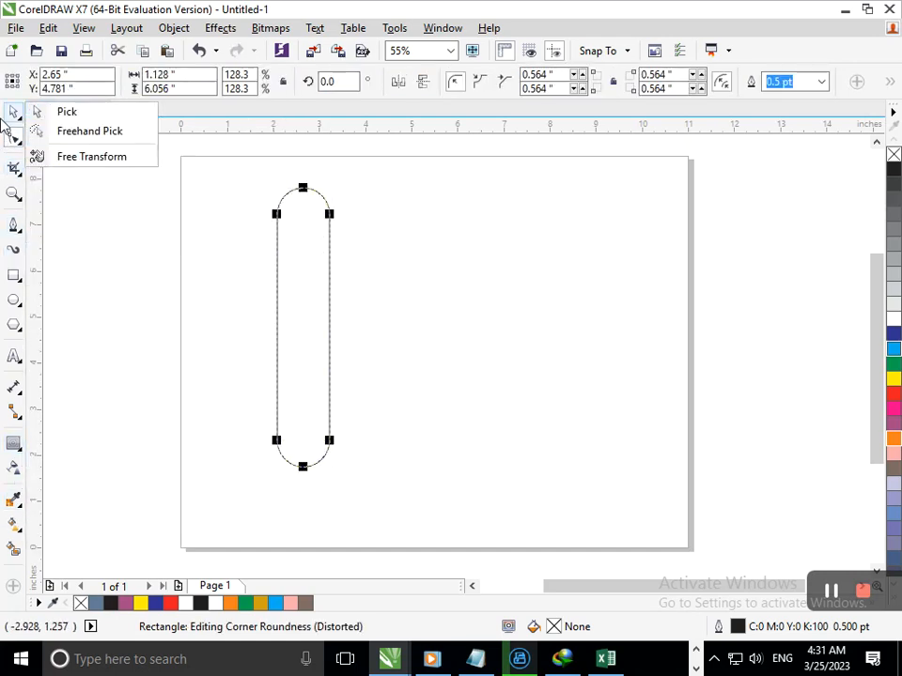
- Delete the existing rounded vertical rectangle from the page
{"action": "left_click", "coordinate": [11, 115]}
{"action": "left_click", "coordinate": [361, 424]}
{"action": "left_click", "coordinate": [279, 424]}
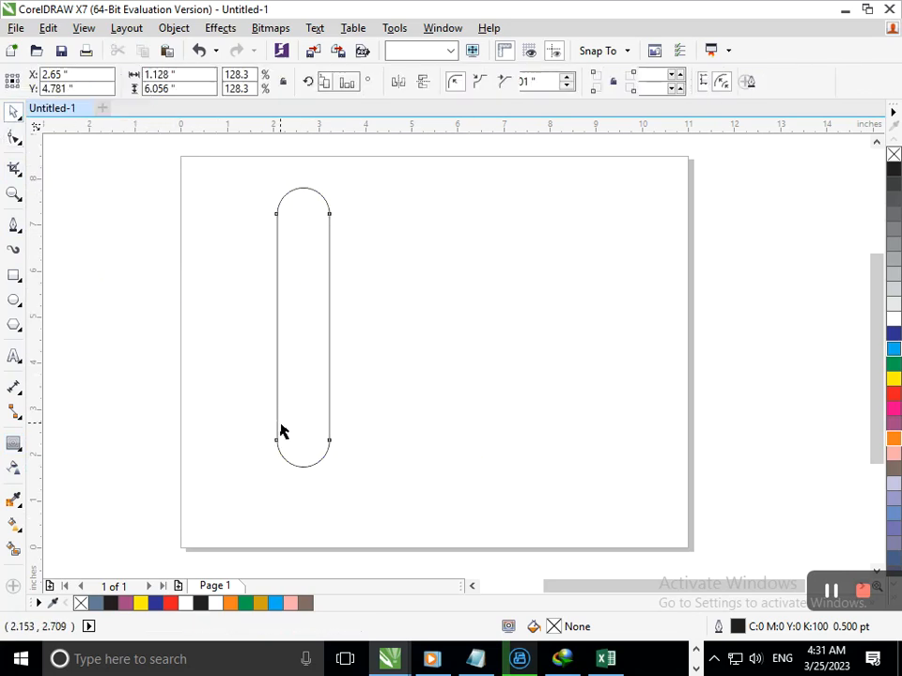
{"action": "key", "text": "Delete"}
- Draw a vertical rectangle about 1.2 by 5.8 inches on the page's left half and fully round its corners
{"action": "left_click", "coordinate": [13, 276]}
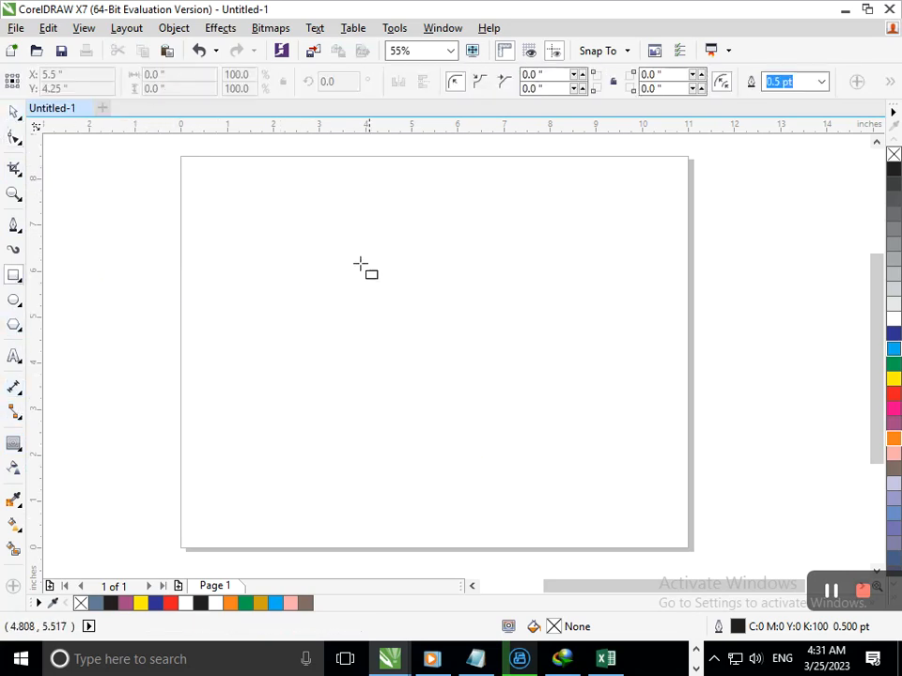
{"action": "mouse_move", "coordinate": [280, 248]}
{"action": "left_mouse_down"}
{"action": "mouse_move", "coordinate": [346, 497]}
{"action": "mouse_move", "coordinate": [336, 515]}
{"action": "left_mouse_up"}
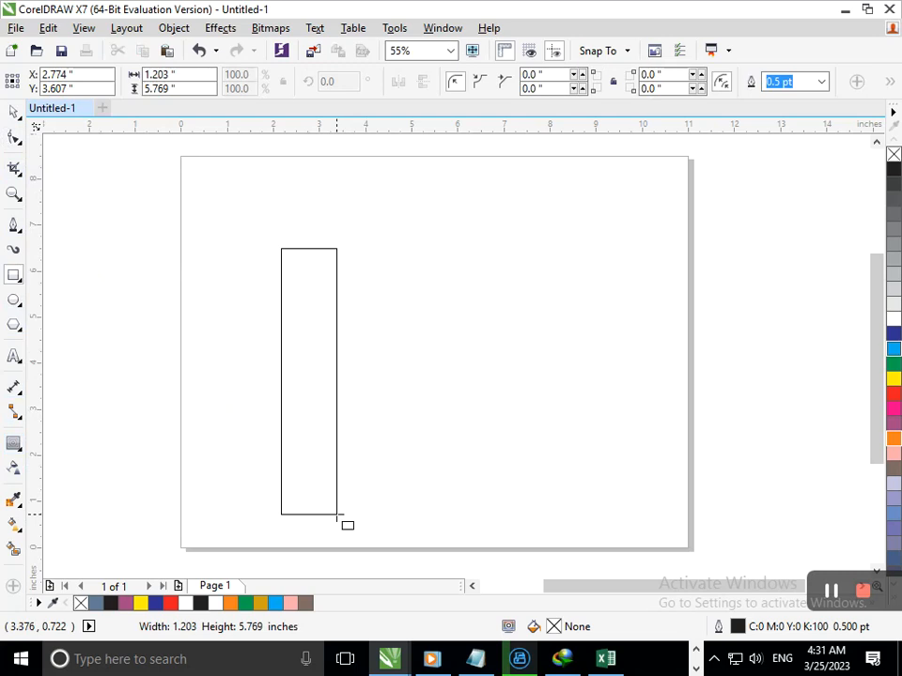
{"action": "left_click", "coordinate": [14, 139]}
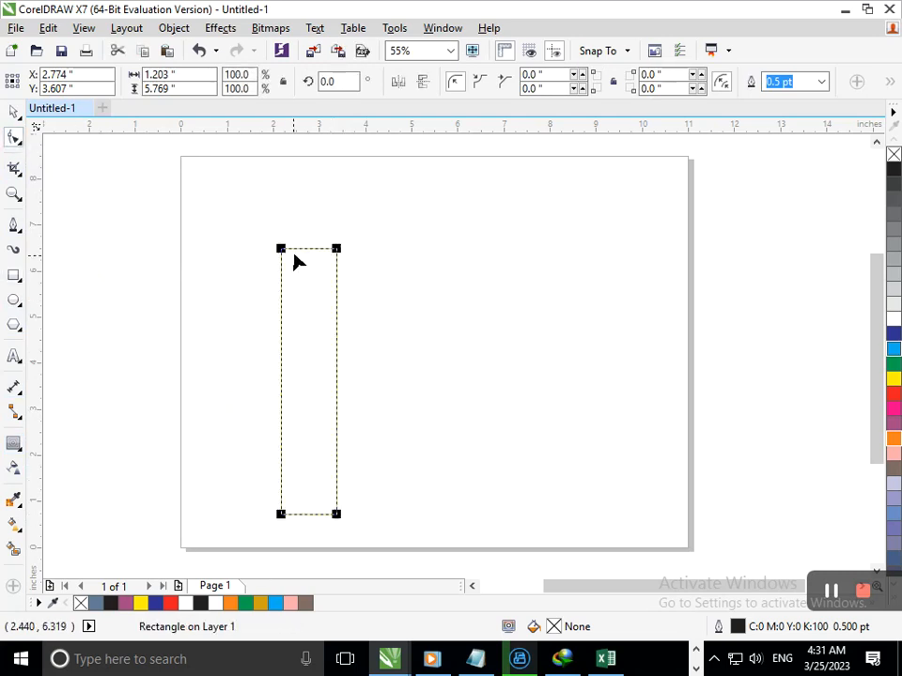
{"action": "left_click_drag", "start_coordinate": [282, 250], "coordinate": [288, 326]}
- Add a one-step inside contour offset about 0.4 inches to the rounded rectangle, and place a copy of the result higher to its right
{"action": "left_click", "coordinate": [13, 443]}
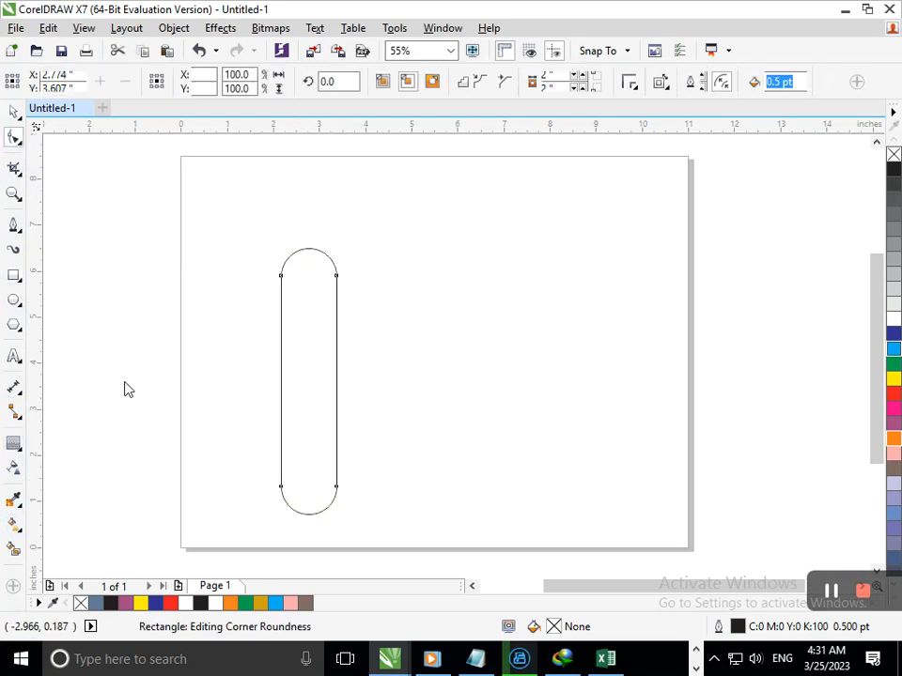
{"action": "left_click_drag", "start_coordinate": [280, 284], "coordinate": [299, 315]}
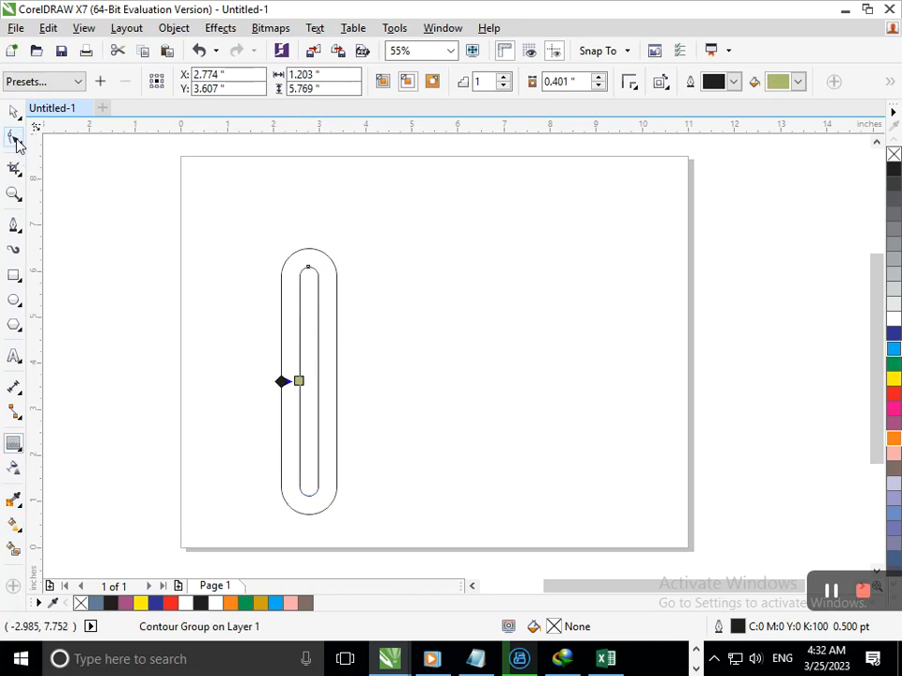
{"action": "left_click", "coordinate": [16, 110]}
{"action": "left_click_drag", "start_coordinate": [231, 203], "coordinate": [380, 552]}
{"action": "left_click_drag", "start_coordinate": [305, 435], "coordinate": [431, 382]}
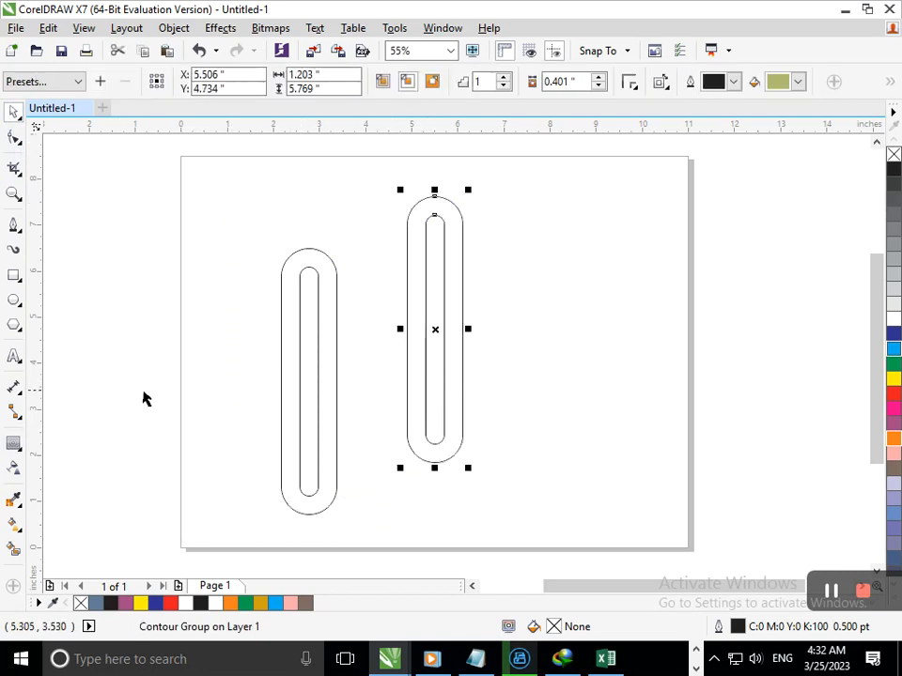
- Draw a vertical Pen line along the outer left edge of the copied shape and stretch it to about 7.7 inches tall
{"action": "left_click", "coordinate": [15, 226]}
{"action": "left_click", "coordinate": [407, 331]}
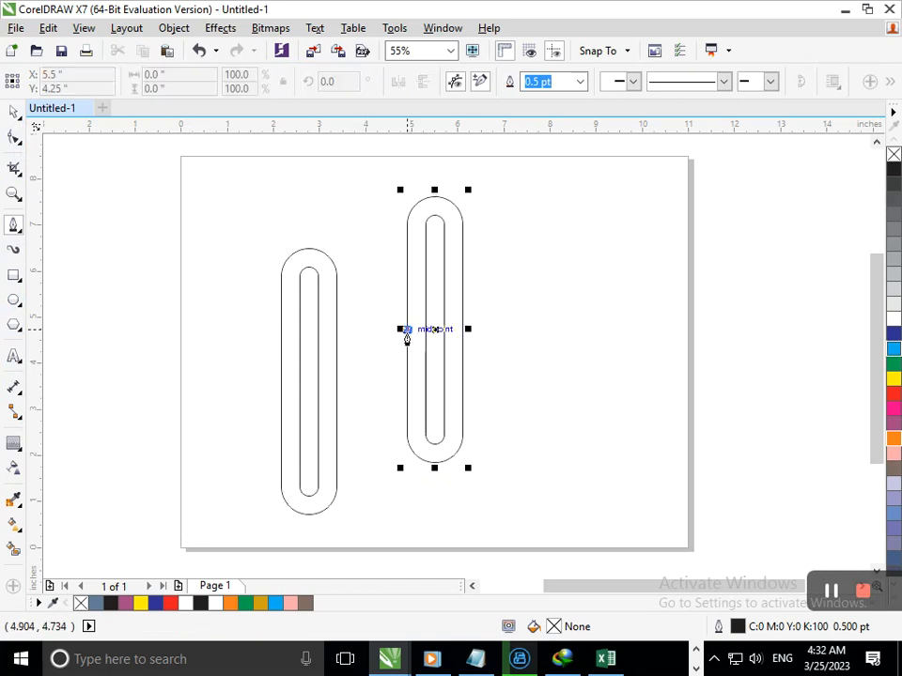
{"action": "left_click", "coordinate": [404, 529]}
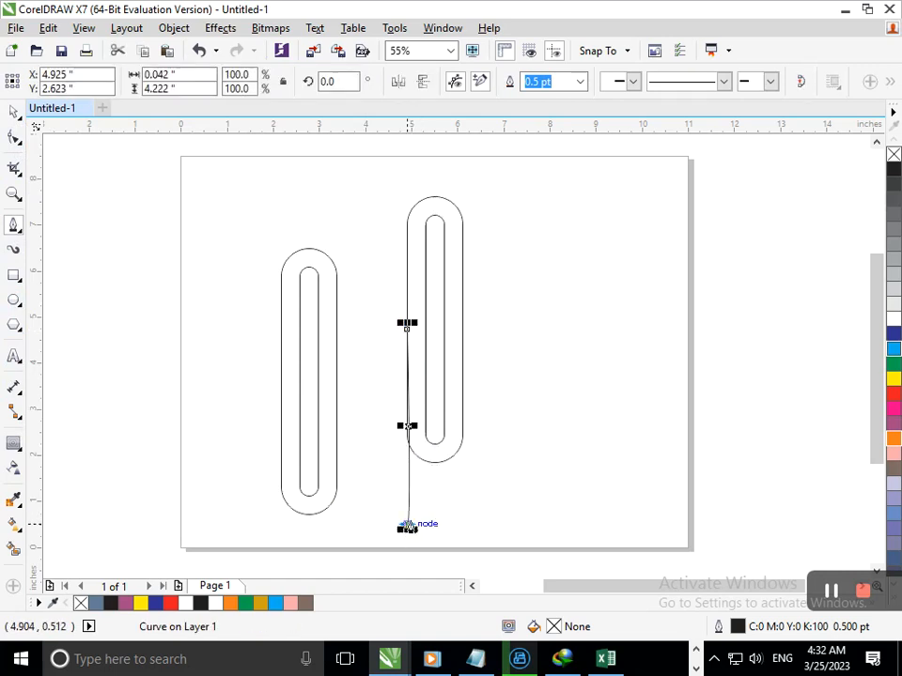
{"action": "left_click_drag", "start_coordinate": [406, 322], "coordinate": [401, 159]}
- Copy the vertical line onto the copied shape's two inner edges and its outer right edge
{"action": "left_click_drag", "start_coordinate": [407, 345], "coordinate": [462, 347]}
{"action": "right_click", "coordinate": [426, 346]}
{"action": "right_click", "coordinate": [444, 347]}
{"action": "right_click", "coordinate": [463, 347]}
{"action": "left_click_drag", "start_coordinate": [581, 493], "coordinate": [600, 488]}
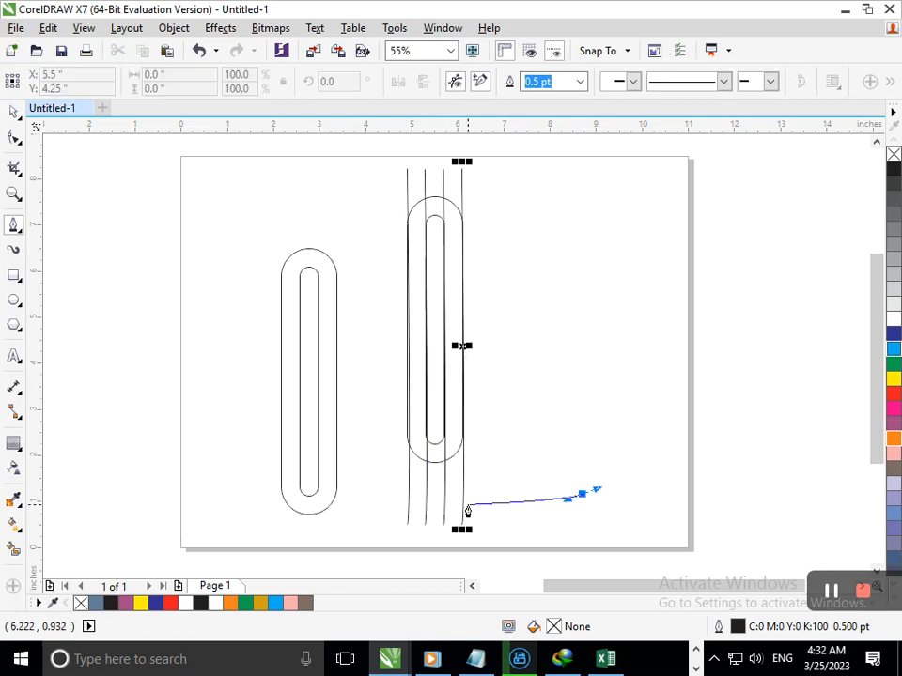
- Rotate the four vertical lines together to about 303° and move them so they cross both rounded shapes diagonally
{"action": "left_click", "coordinate": [14, 112]}
{"action": "left_click", "coordinate": [407, 512]}
{"action": "left_click", "coordinate": [426, 513], "text": "shift"}
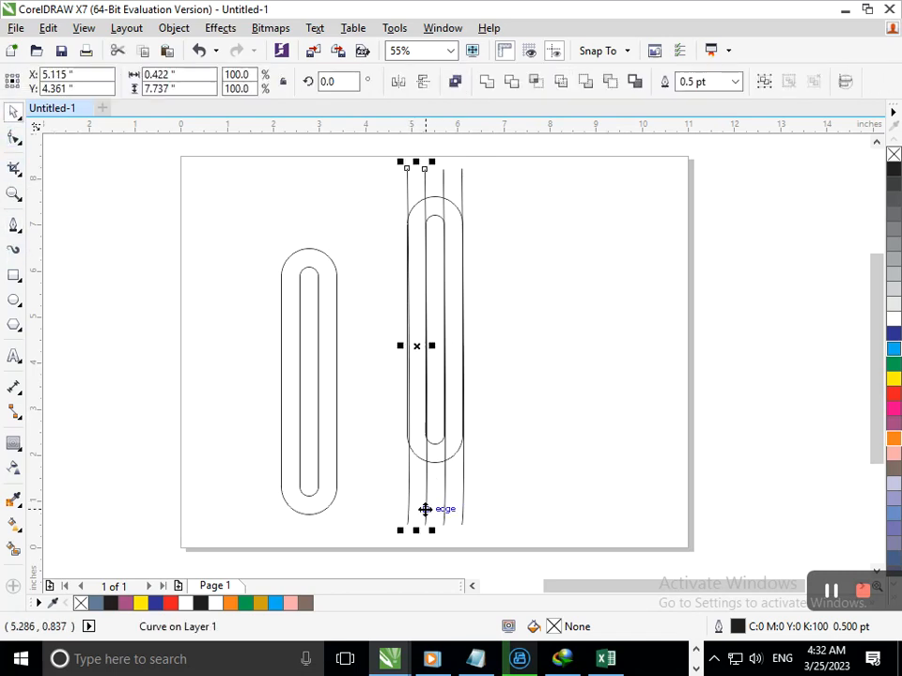
{"action": "left_click", "coordinate": [445, 521], "text": "shift"}
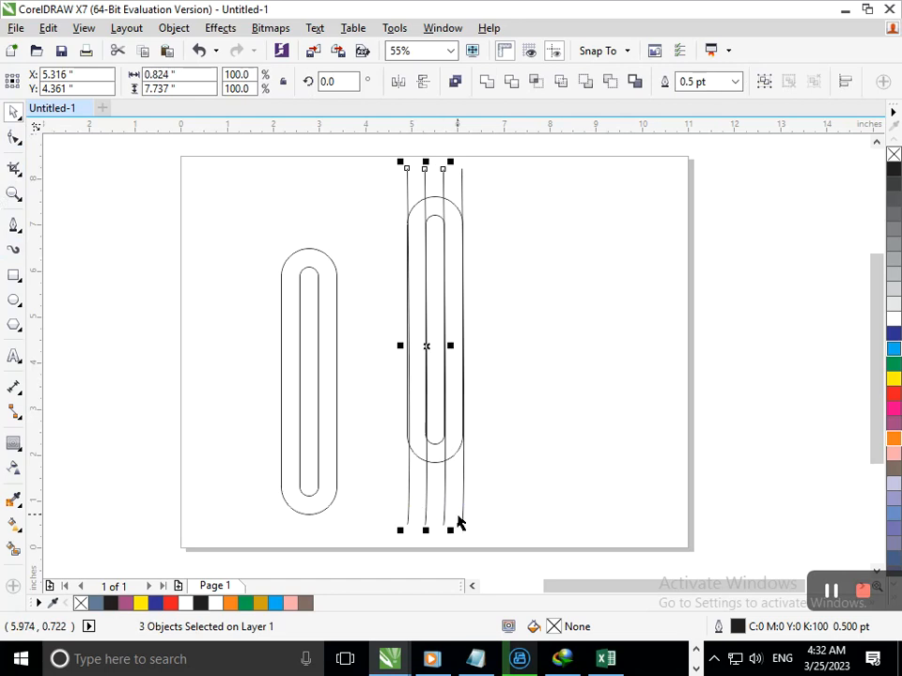
{"action": "left_click", "coordinate": [463, 519], "text": "shift"}
{"action": "key", "text": "F10"}
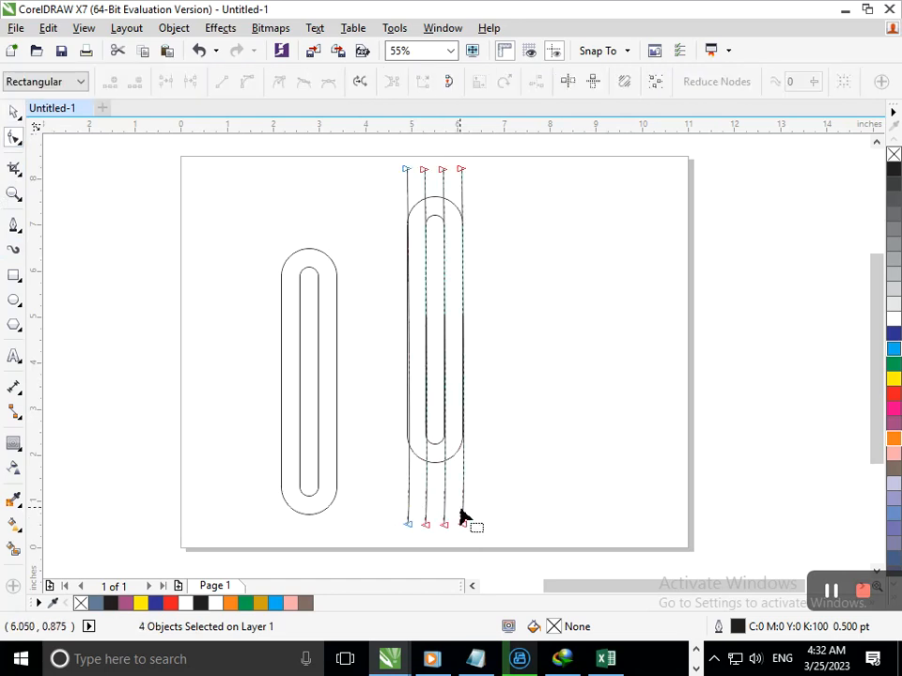
{"action": "left_click", "coordinate": [15, 114]}
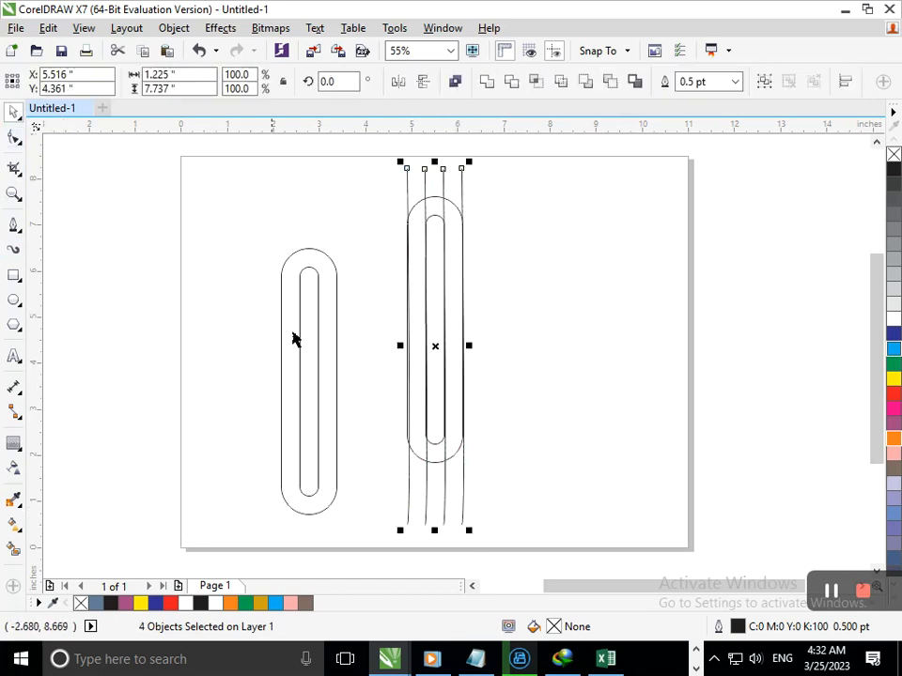
{"action": "left_click", "coordinate": [409, 492]}
{"action": "left_click", "coordinate": [411, 502]}
{"action": "left_click_drag", "start_coordinate": [402, 531], "coordinate": [235, 429]}
{"action": "left_click", "coordinate": [371, 421]}
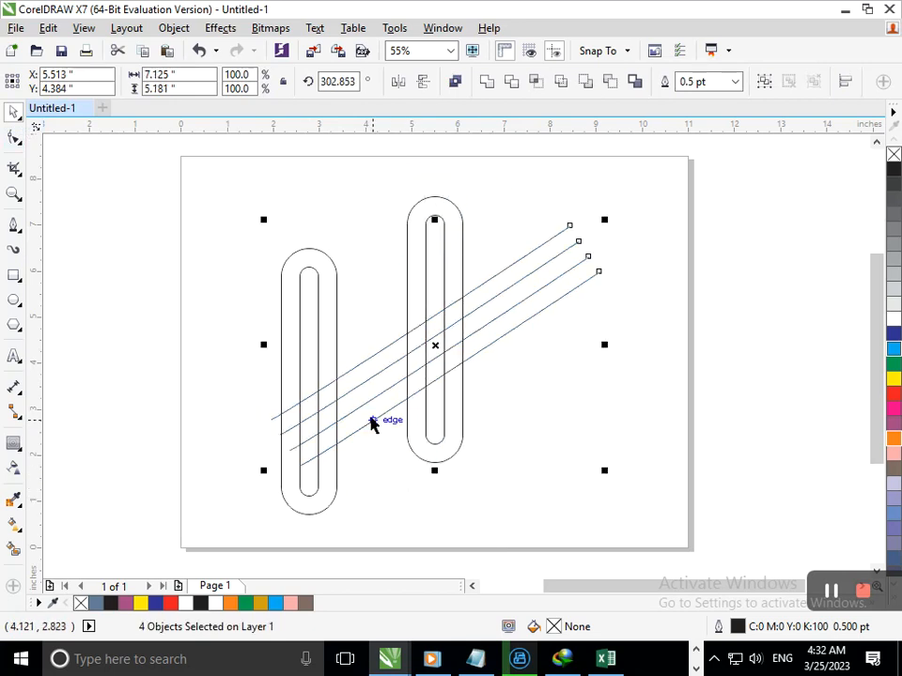
{"action": "left_click_drag", "start_coordinate": [375, 417], "coordinate": [306, 417]}
{"action": "left_click_drag", "start_coordinate": [362, 383], "coordinate": [362, 394]}
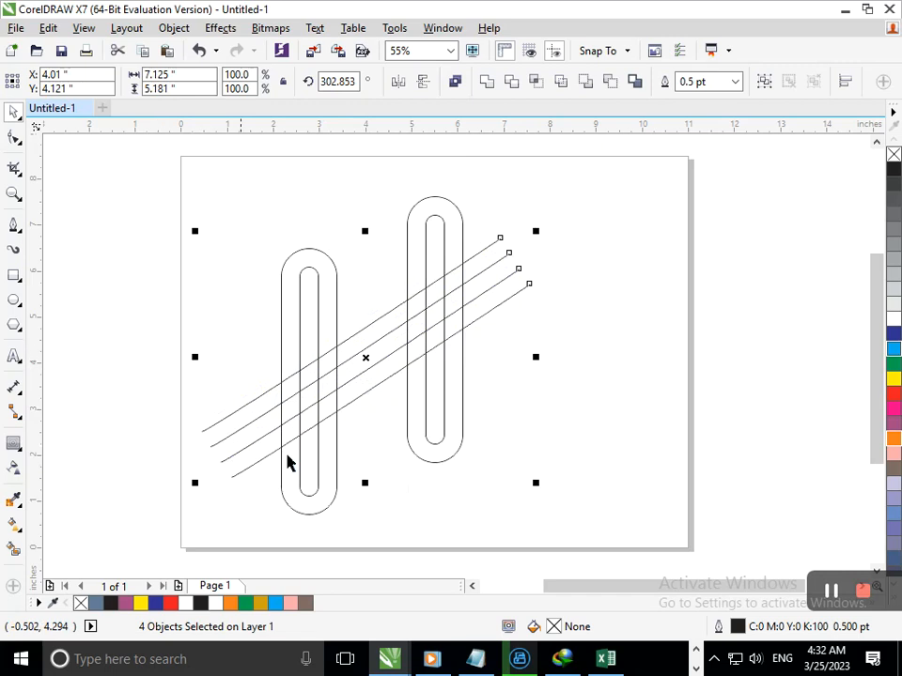
- Break apart the contour groups of both rounded shapes
{"action": "left_click", "coordinate": [406, 537]}
{"action": "left_click_drag", "start_coordinate": [317, 489], "coordinate": [306, 532]}
{"action": "key", "text": "ctrl+z"}
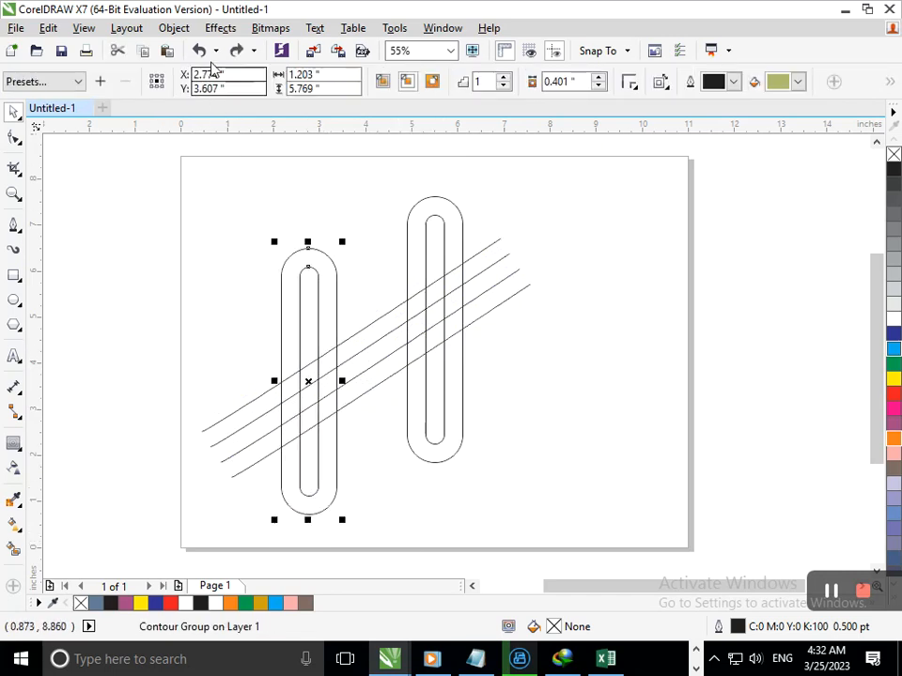
{"action": "left_click", "coordinate": [181, 30]}
{"action": "left_click", "coordinate": [246, 295]}
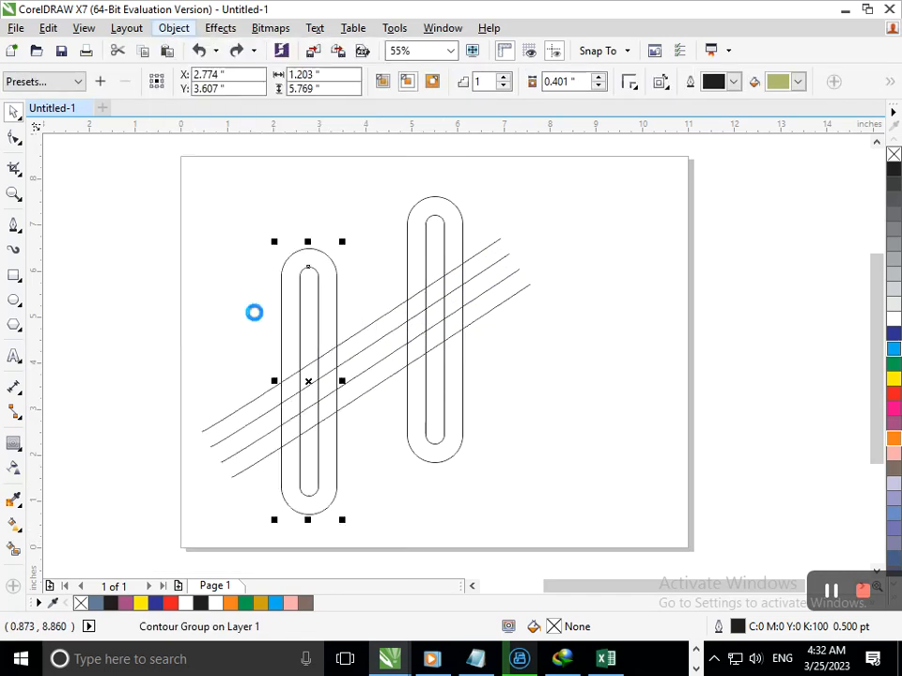
{"action": "left_click_drag", "start_coordinate": [421, 464], "coordinate": [424, 510]}
{"action": "key", "text": "ctrl+z"}
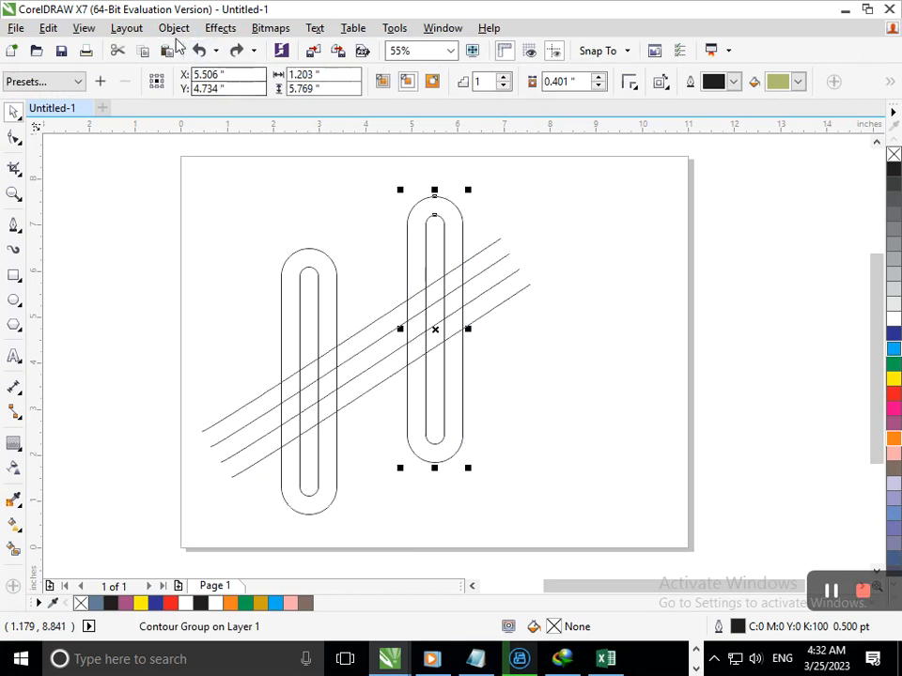
{"action": "left_click", "coordinate": [176, 32]}
{"action": "left_click", "coordinate": [233, 293]}
{"action": "left_click", "coordinate": [105, 323]}
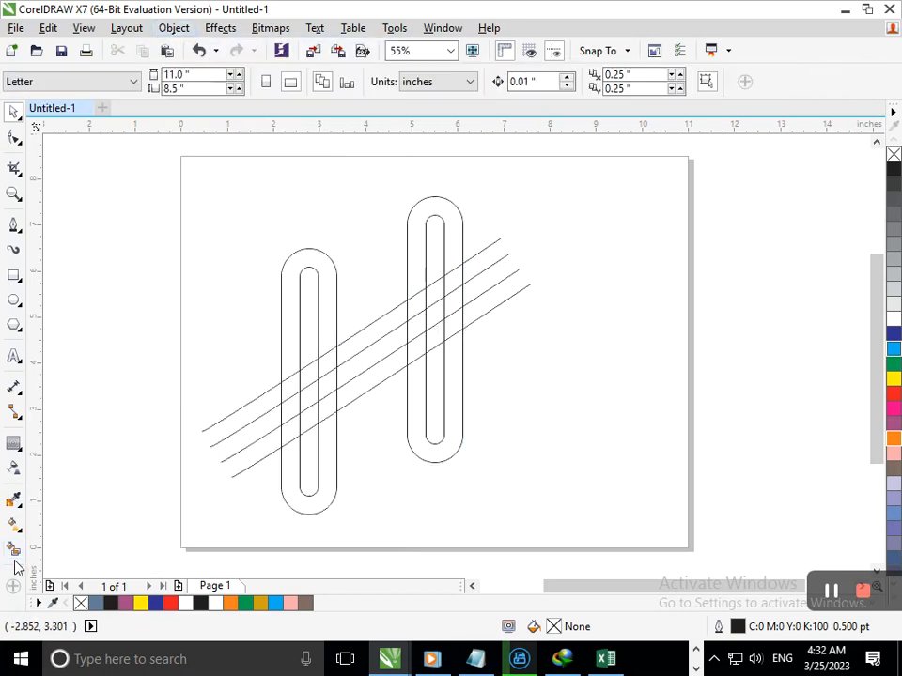
- Smart-fill the upper and lower parts of both rounded shapes and the middle diagonal band with blue-grey and a 0.5 pt black outline
{"action": "left_click", "coordinate": [14, 549]}
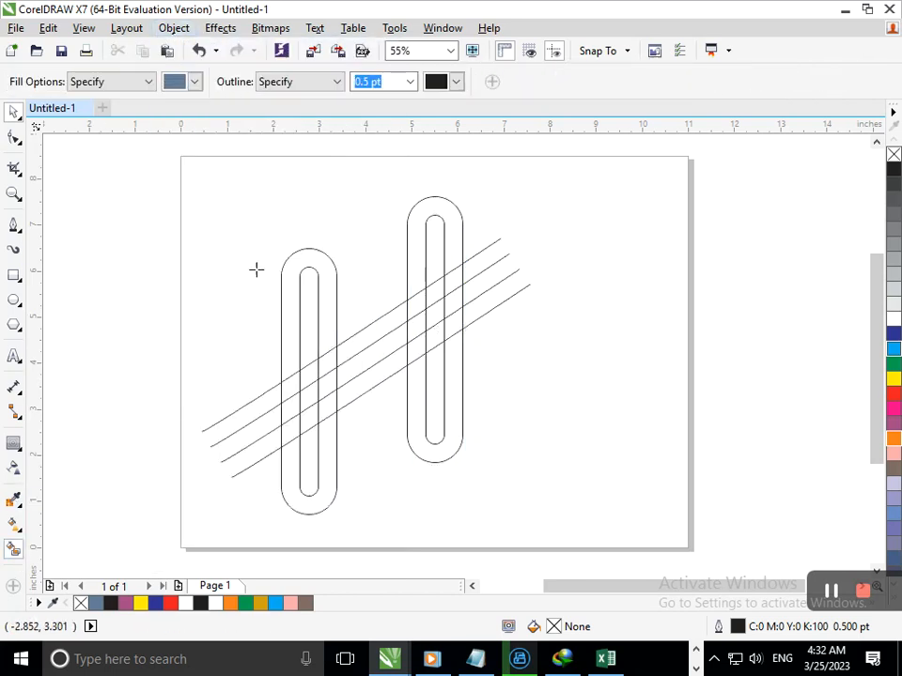
{"action": "left_click", "coordinate": [292, 320]}
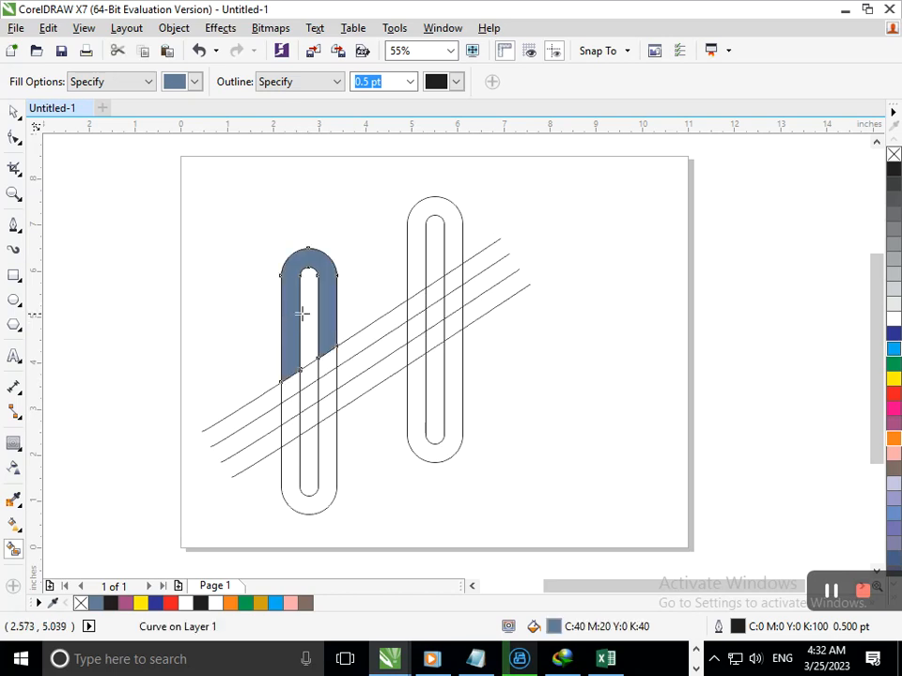
{"action": "left_click", "coordinate": [447, 227]}
{"action": "left_click", "coordinate": [434, 313]}
{"action": "left_click", "coordinate": [414, 331]}
{"action": "left_click", "coordinate": [366, 356]}
{"action": "left_click", "coordinate": [329, 380]}
{"action": "left_click", "coordinate": [309, 394]}
{"action": "left_click", "coordinate": [288, 404]}
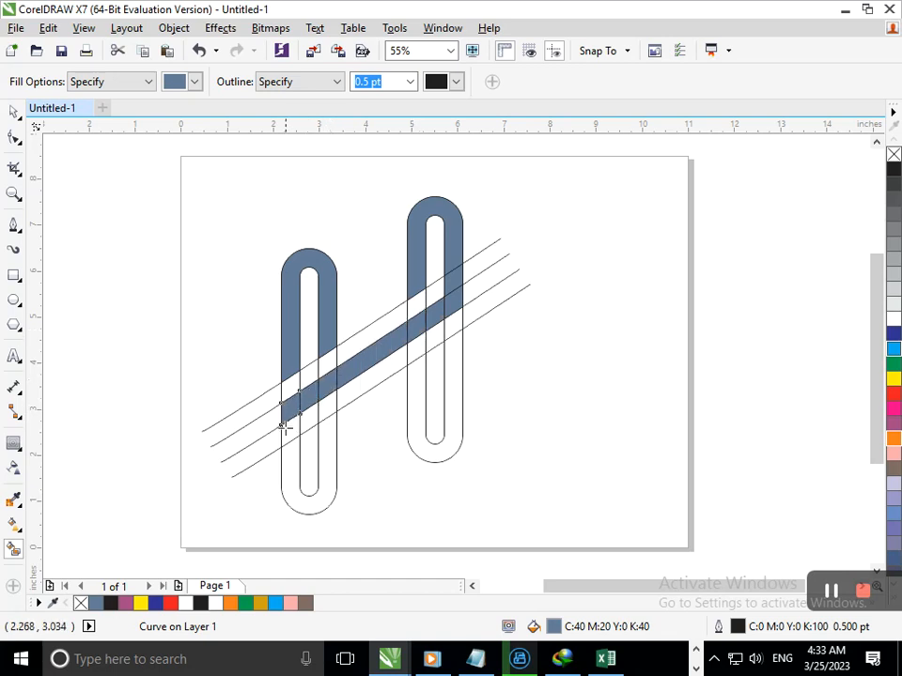
{"action": "left_click", "coordinate": [313, 491]}
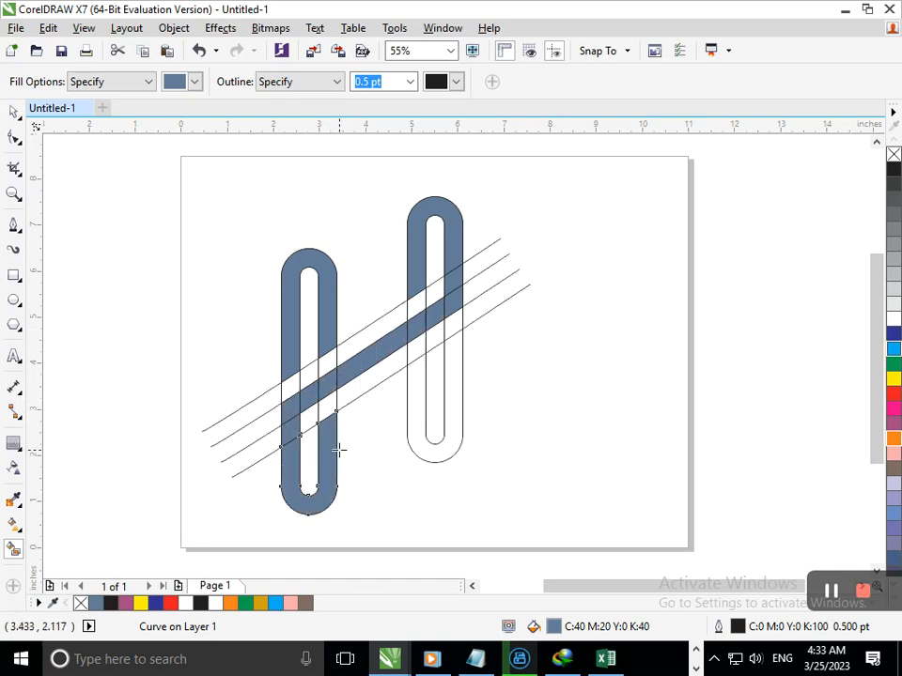
{"action": "left_click", "coordinate": [425, 448]}
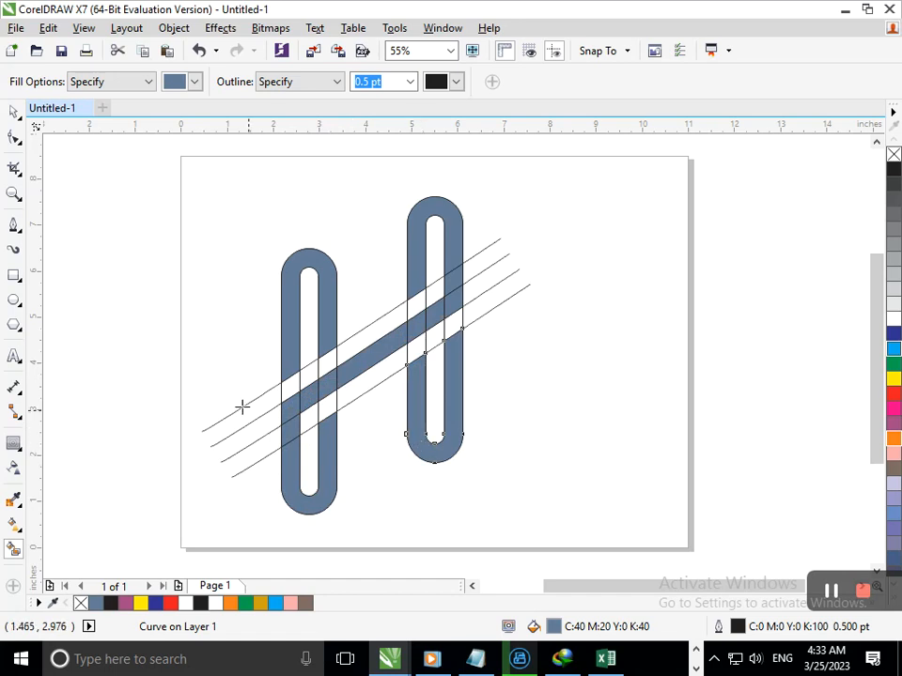
- Delete the four diagonal guide lines crossing the filled shapes
{"action": "left_click", "coordinate": [10, 117]}
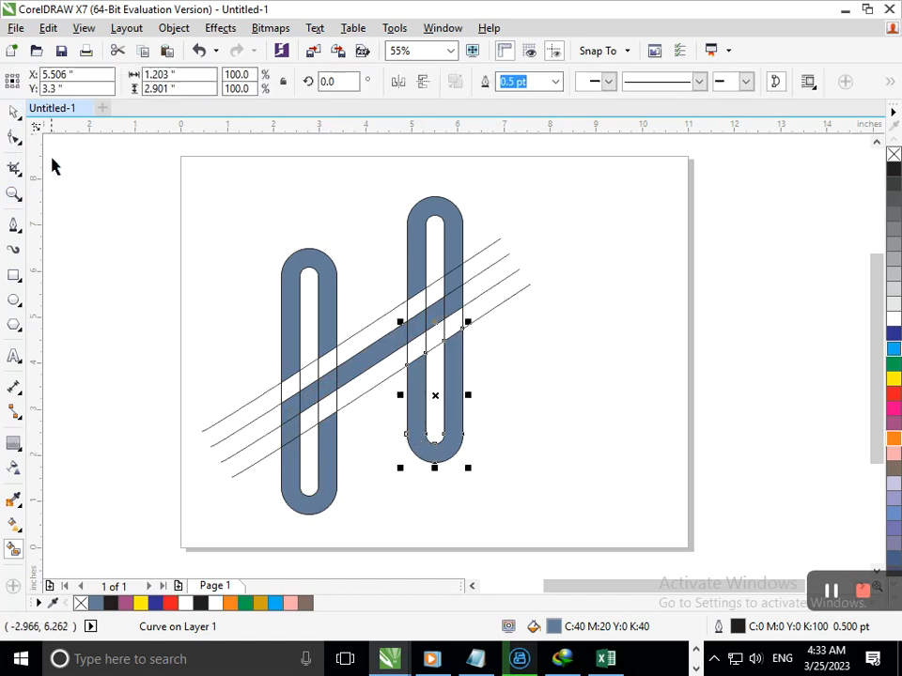
{"action": "left_click", "coordinate": [234, 473]}
{"action": "left_click", "coordinate": [242, 470]}
{"action": "key", "text": "Delete"}
{"action": "left_click", "coordinate": [240, 451]}
{"action": "key", "text": "Delete"}
{"action": "left_click", "coordinate": [232, 433]}
{"action": "key", "text": "Delete"}
{"action": "left_click", "coordinate": [229, 415]}
{"action": "key", "text": "Delete"}
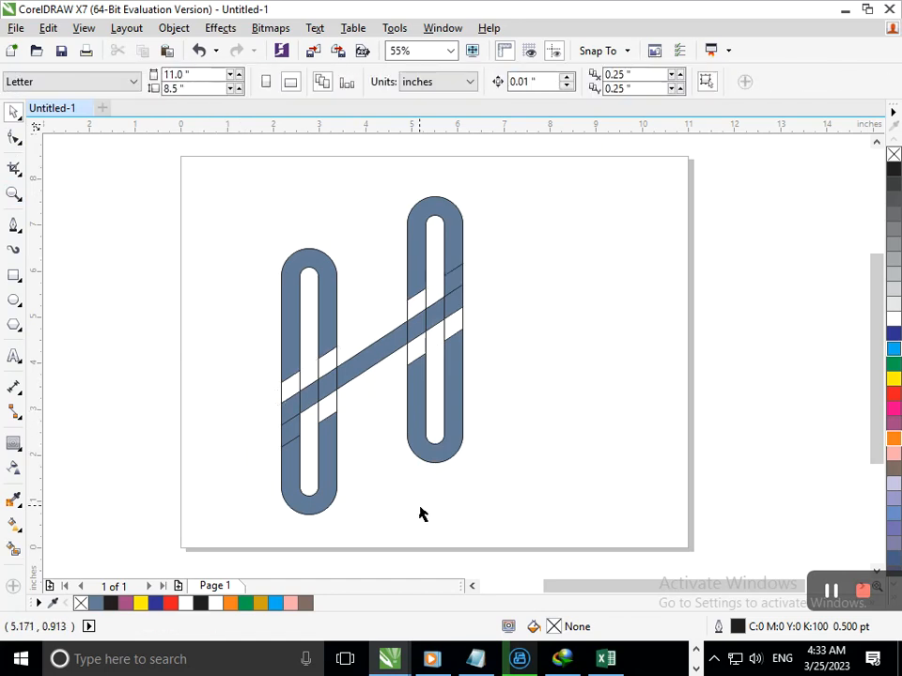
{"action": "left_click_drag", "start_coordinate": [208, 153], "coordinate": [618, 481]}
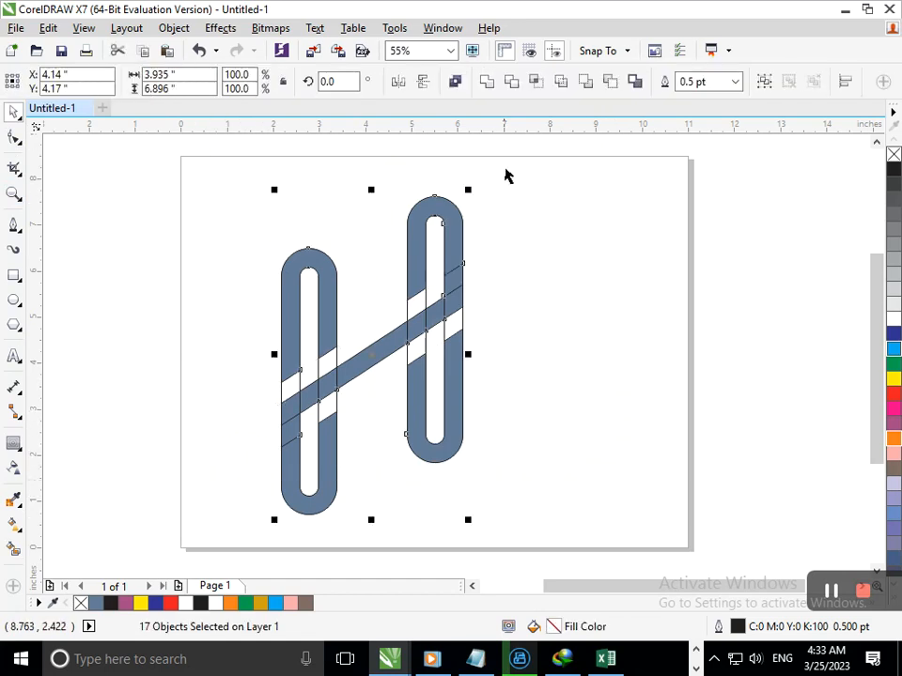
{"action": "left_click", "coordinate": [487, 87]}
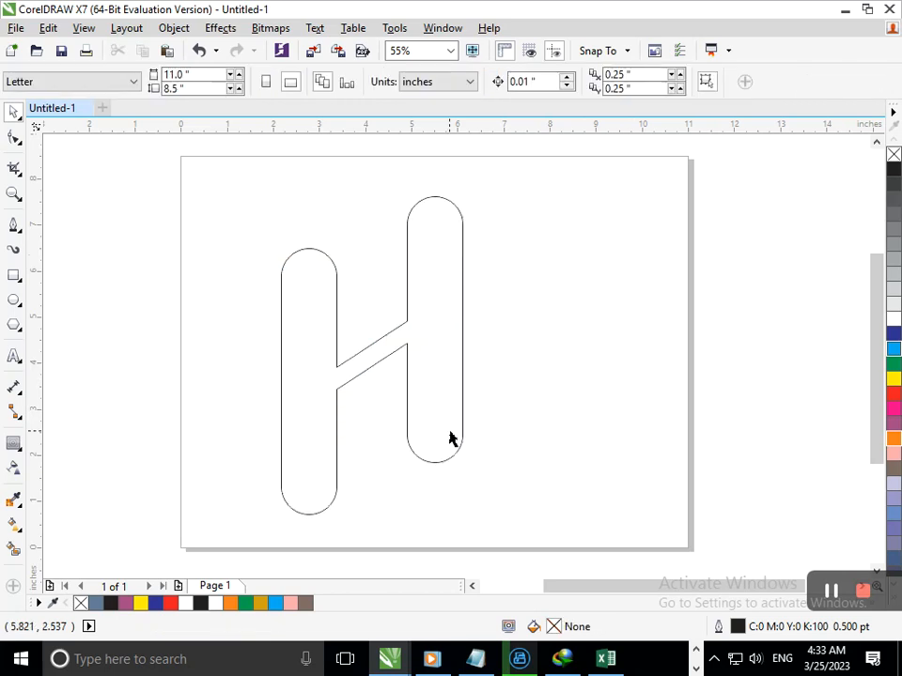
{"action": "key", "text": "ctrl+z"}
{"action": "left_click", "coordinate": [535, 442]}
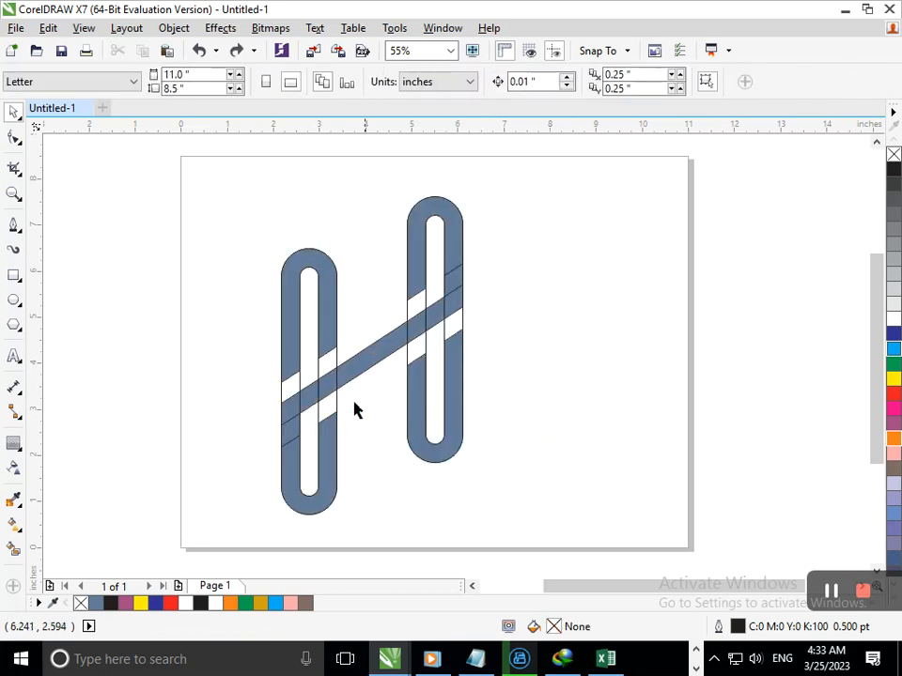
- Remove the filled pieces of the left shape's lower part and the diagonal band up to the right shape with Virtual Segment Delete
{"action": "scroll", "coordinate": [329, 419], "scroll_direction": "up", "scroll_amount": 1}
{"action": "left_click", "coordinate": [15, 169]}
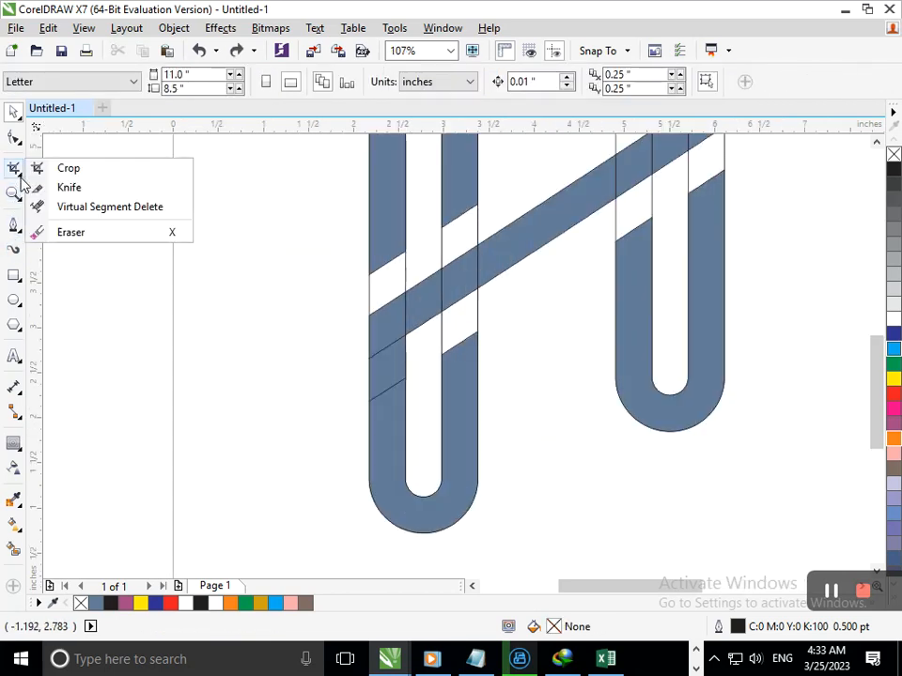
{"action": "left_click", "coordinate": [15, 193]}
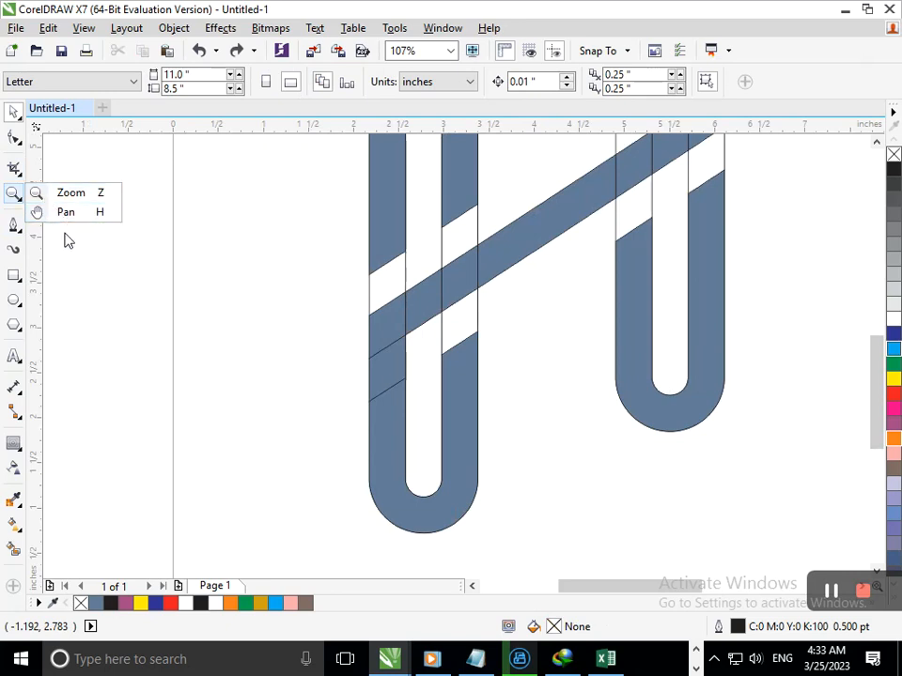
{"action": "left_click", "coordinate": [16, 174]}
{"action": "left_click", "coordinate": [19, 177]}
{"action": "left_click", "coordinate": [79, 205]}
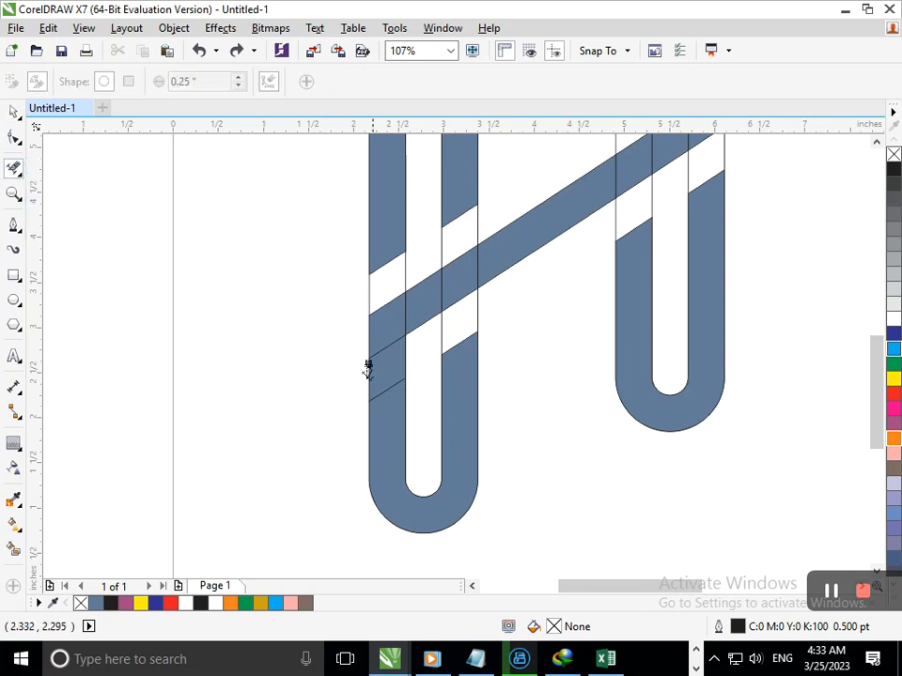
{"action": "left_click", "coordinate": [394, 384]}
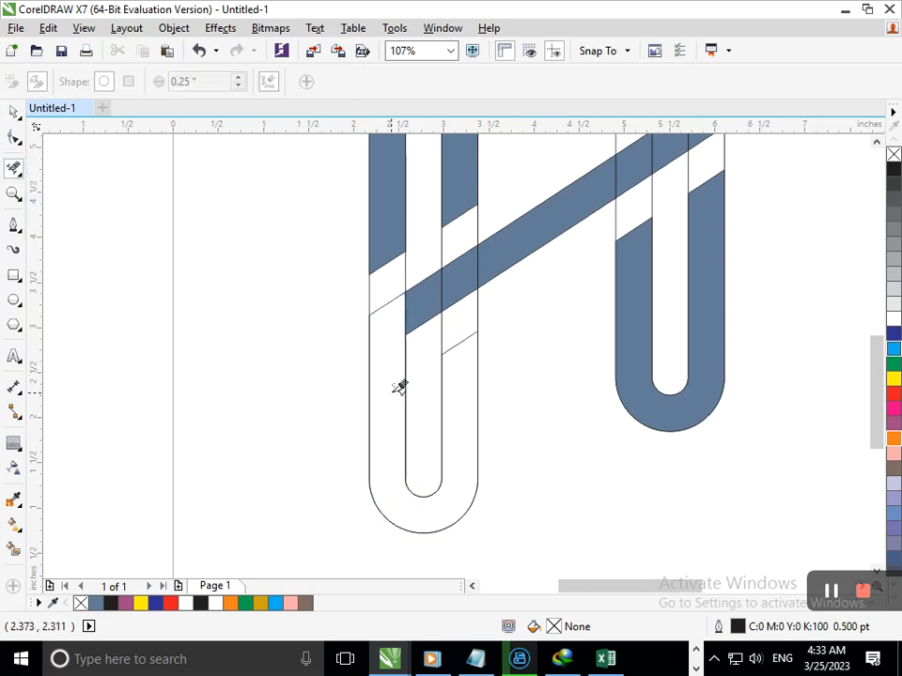
{"action": "left_click", "coordinate": [425, 294]}
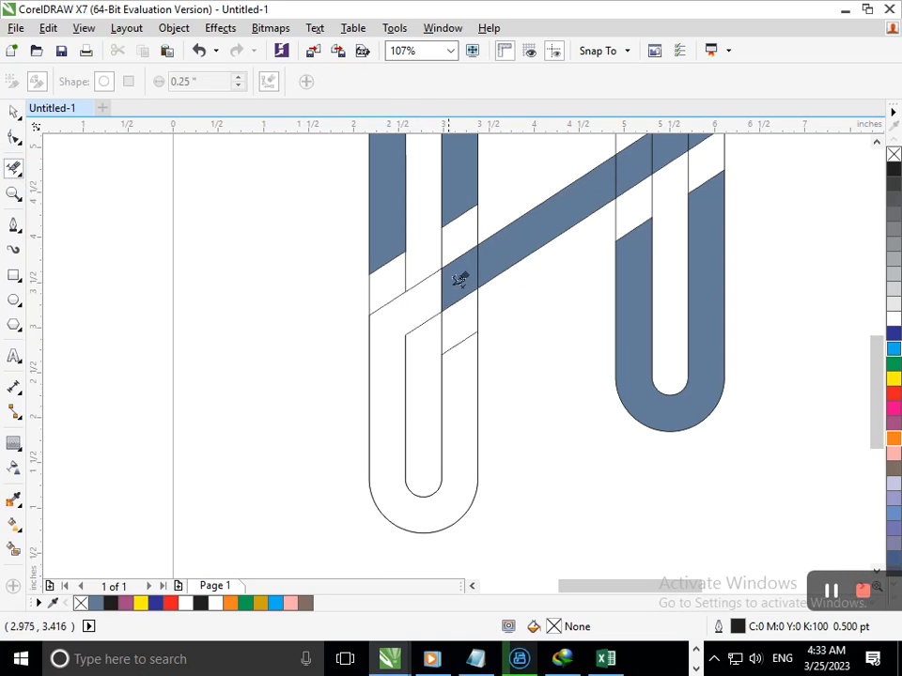
{"action": "left_click", "coordinate": [497, 252]}
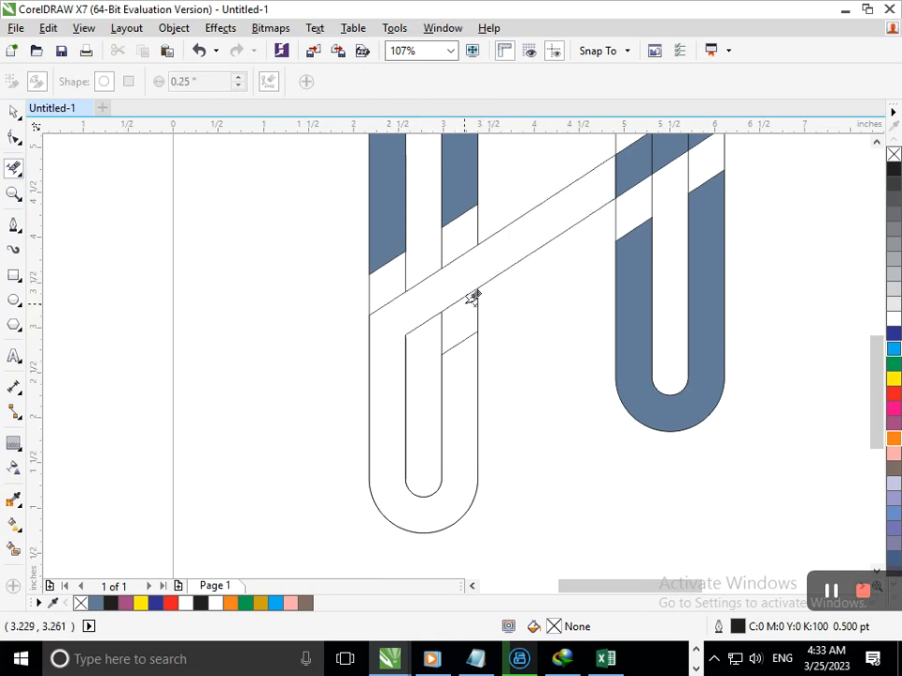
- Smart-fill the left shape's lower part together with the diagonal band as one blue-grey area with a 0.5 pt black outline
{"action": "scroll", "coordinate": [443, 433], "scroll_direction": "down", "scroll_amount": 1}
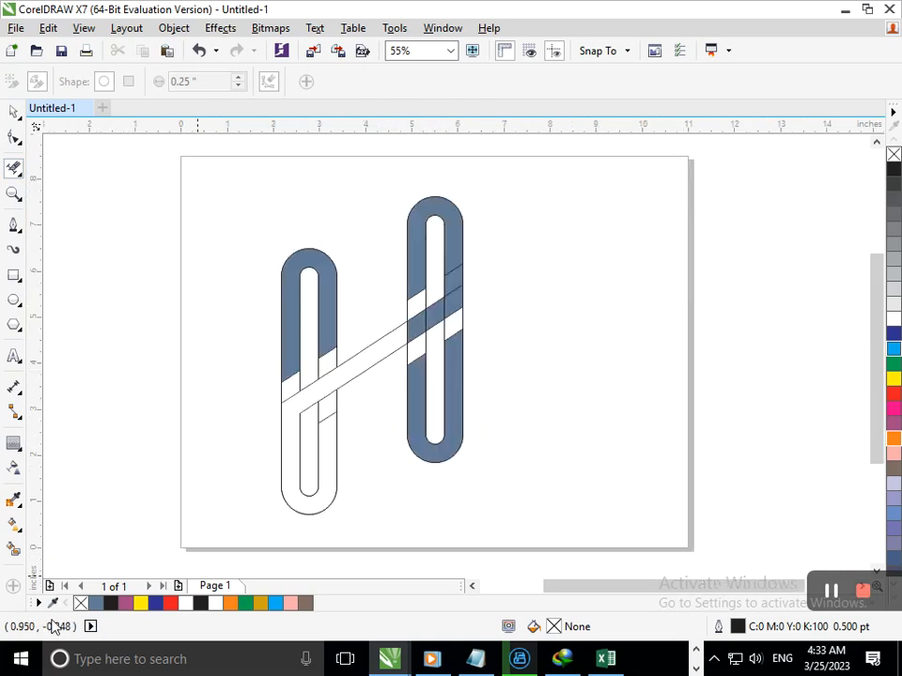
{"action": "left_click", "coordinate": [13, 548]}
{"action": "left_click", "coordinate": [295, 488]}
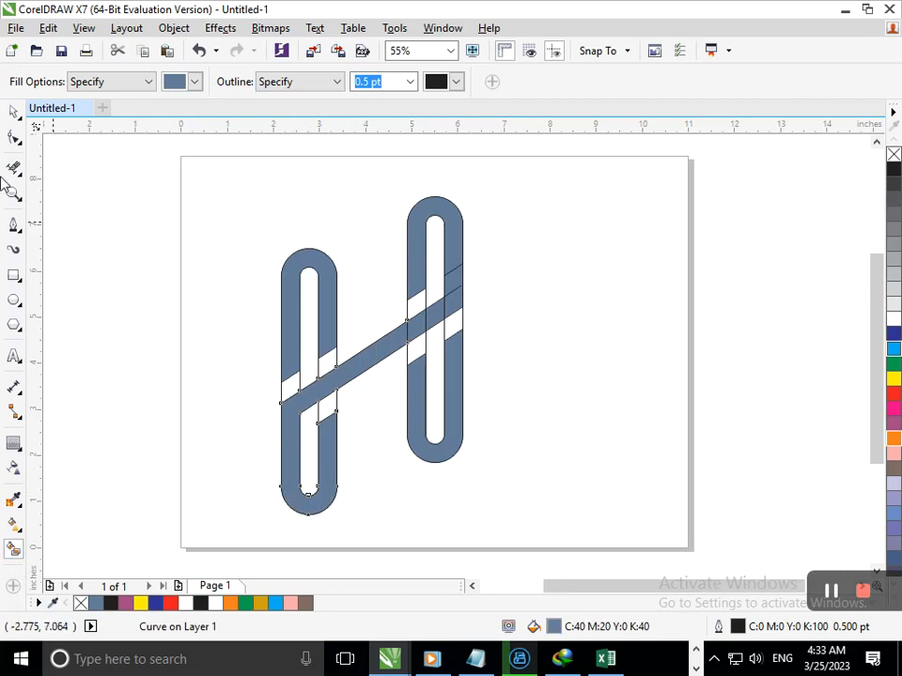
{"action": "left_click", "coordinate": [12, 113]}
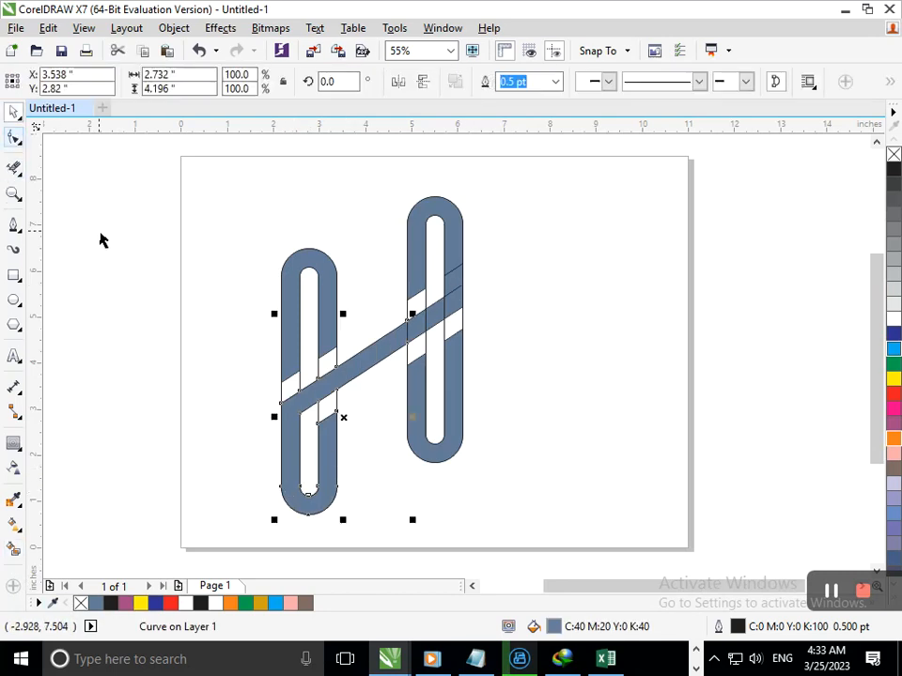
{"action": "left_click", "coordinate": [469, 247]}
{"action": "left_click_drag", "start_coordinate": [459, 246], "coordinate": [462, 195]}
{"action": "key", "text": "ctrl+z"}
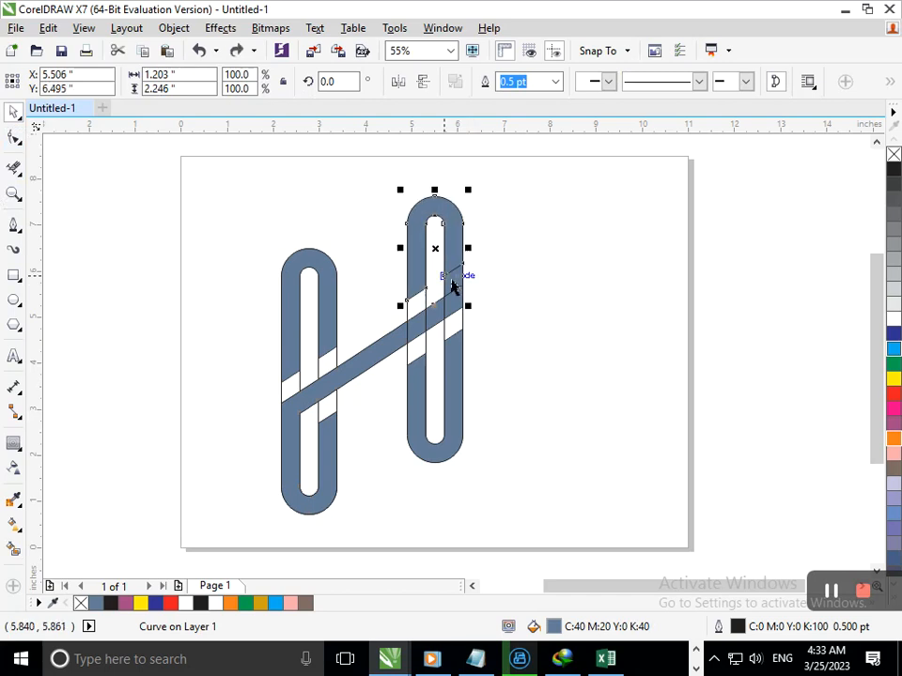
{"action": "double_click", "coordinate": [451, 280]}
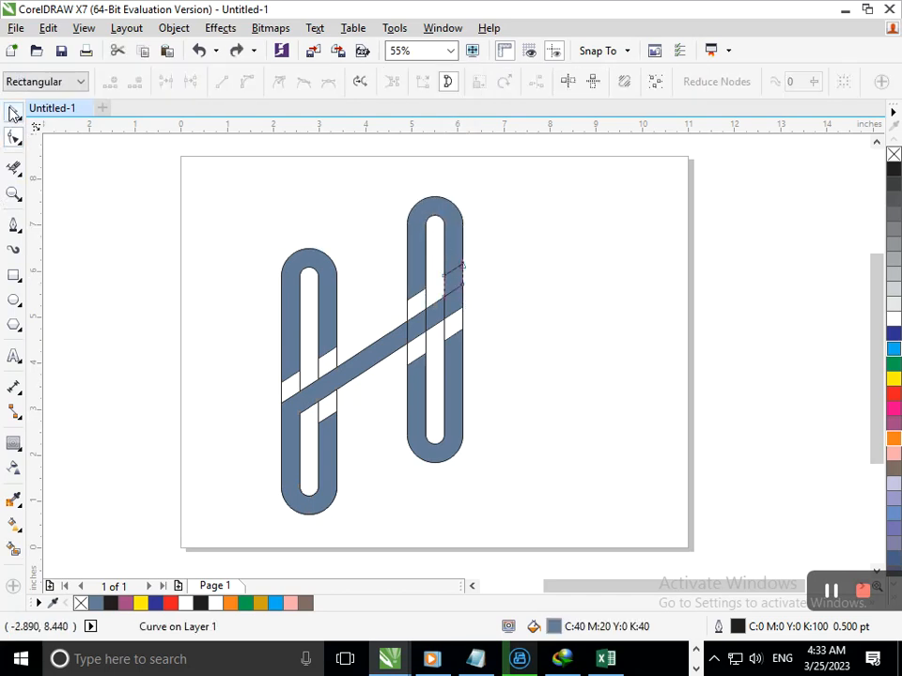
{"action": "left_click", "coordinate": [13, 112]}
- Try to weld the right shape's upper part with the crossing pieces and the diagonal band, and undo the weld
{"action": "left_click", "coordinate": [418, 228]}
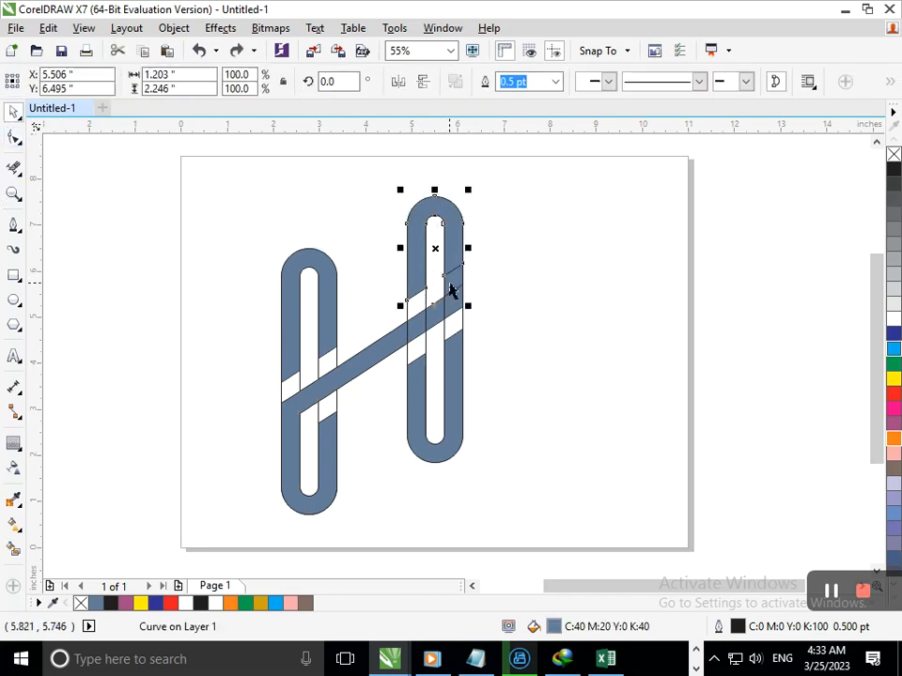
{"action": "left_click", "coordinate": [452, 291], "text": "shift"}
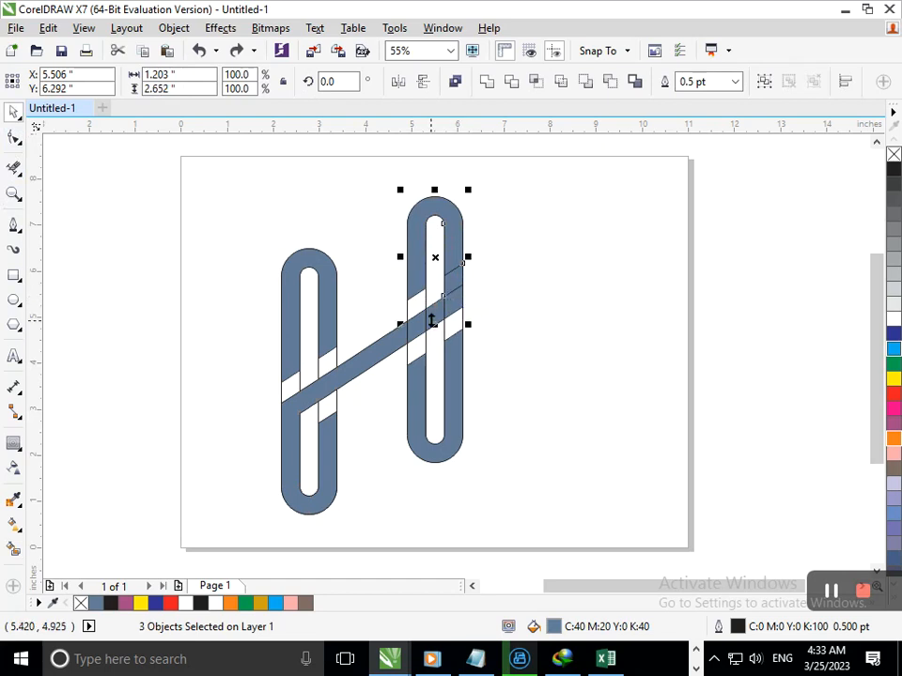
{"action": "left_click", "coordinate": [434, 321], "text": "shift"}
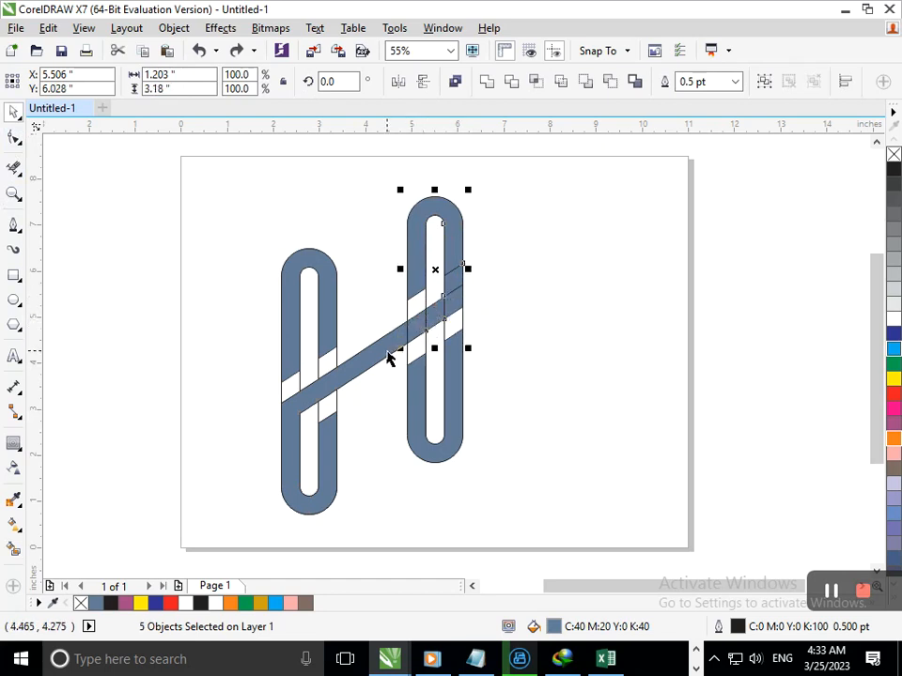
{"action": "left_click", "coordinate": [393, 348], "text": "shift"}
{"action": "left_click", "coordinate": [486, 82]}
{"action": "left_click", "coordinate": [555, 303]}
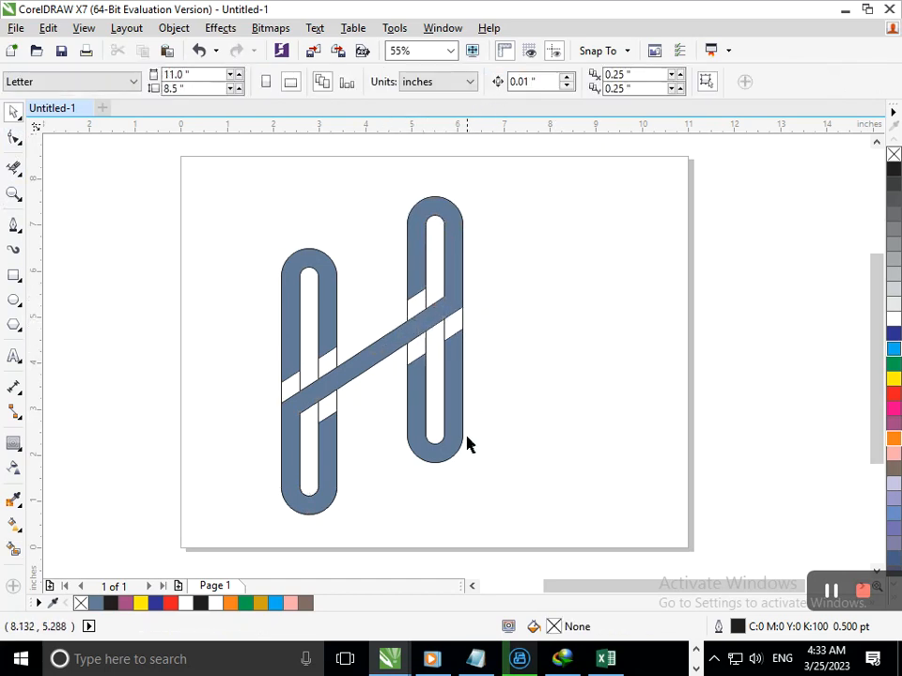
{"action": "key", "text": "ctrl+z"}
{"action": "left_click", "coordinate": [410, 501]}
{"action": "left_click_drag", "start_coordinate": [430, 451], "coordinate": [528, 466]}
{"action": "key", "text": "ctrl+z"}
{"action": "key", "text": "ctrl+shift+z"}
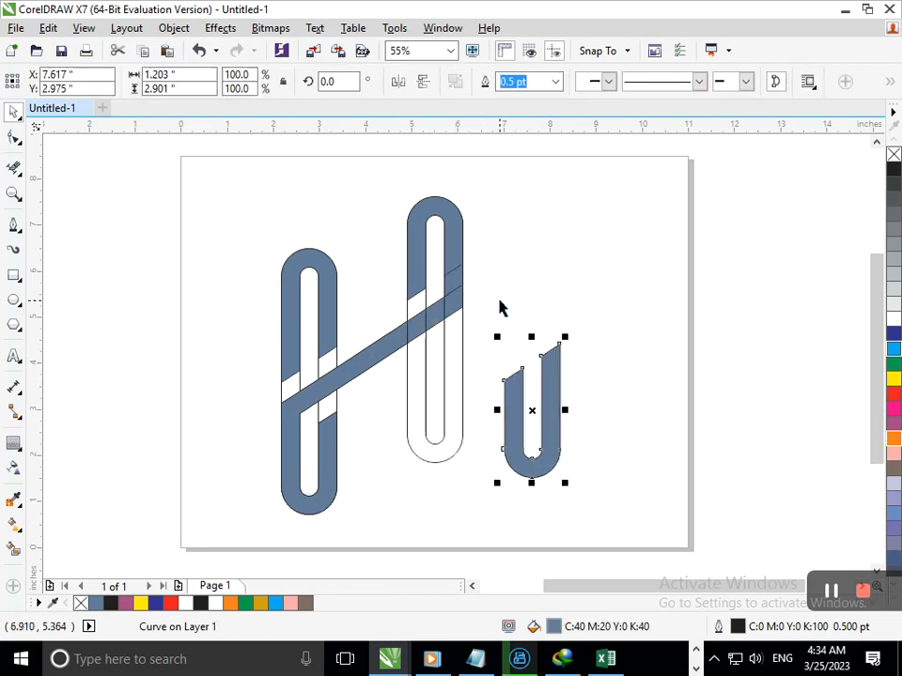
{"action": "key", "text": "ctrl+z"}
{"action": "left_click", "coordinate": [520, 309]}
{"action": "left_click_drag", "start_coordinate": [452, 297], "coordinate": [461, 335]}
{"action": "key", "text": "ctrl+z"}
- Weld the lower-left part with its band, the adjoining band piece, the small connecting piece and the right shape's upper part
{"action": "left_click", "coordinate": [387, 347], "text": "shift"}
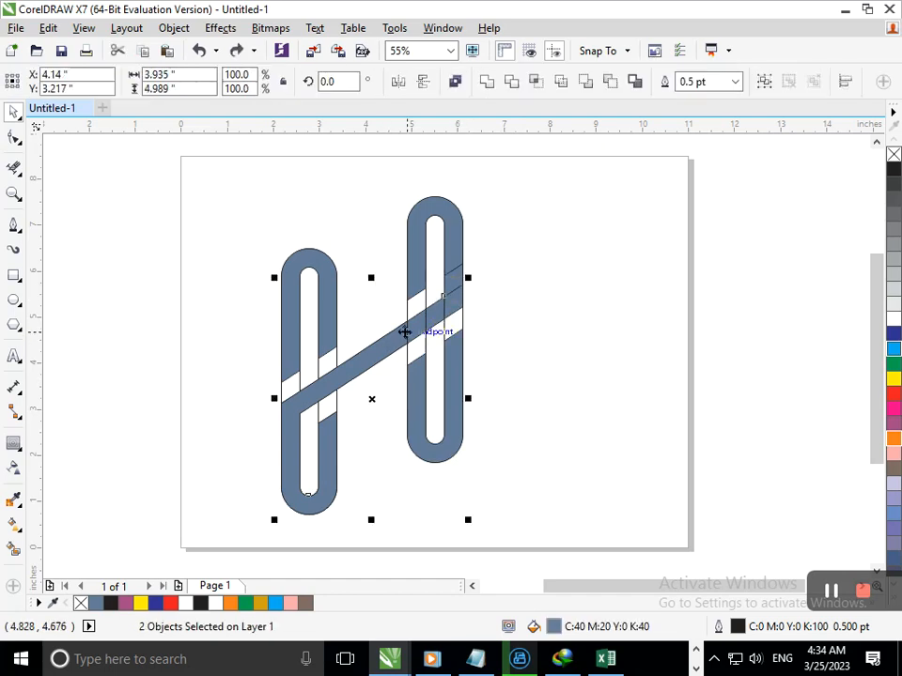
{"action": "left_click", "coordinate": [416, 333], "text": "shift"}
{"action": "left_click", "coordinate": [447, 291], "text": "shift"}
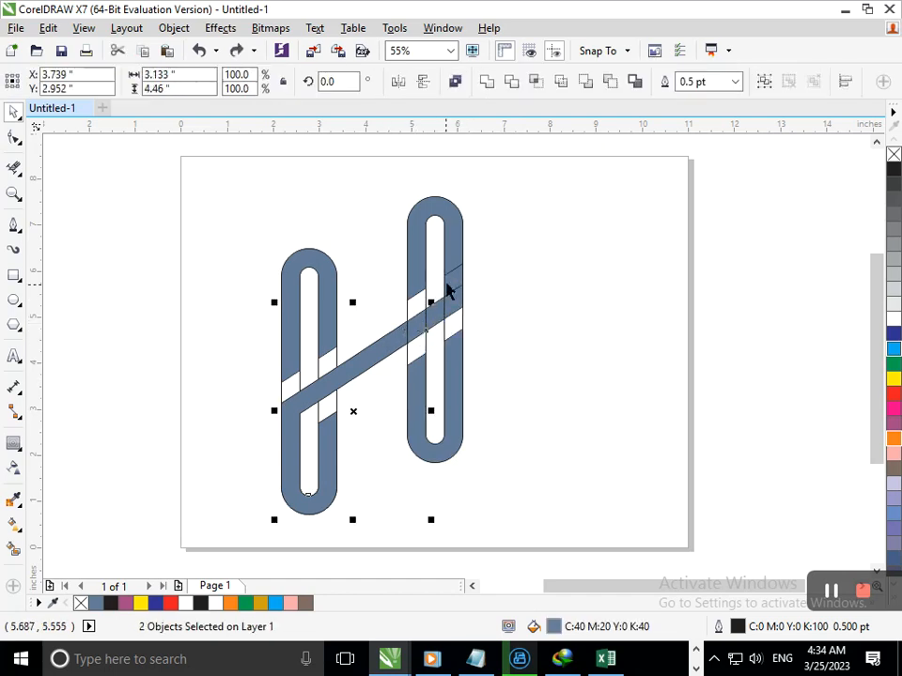
{"action": "left_click", "coordinate": [455, 282], "text": "shift"}
{"action": "left_click", "coordinate": [455, 225], "text": "shift"}
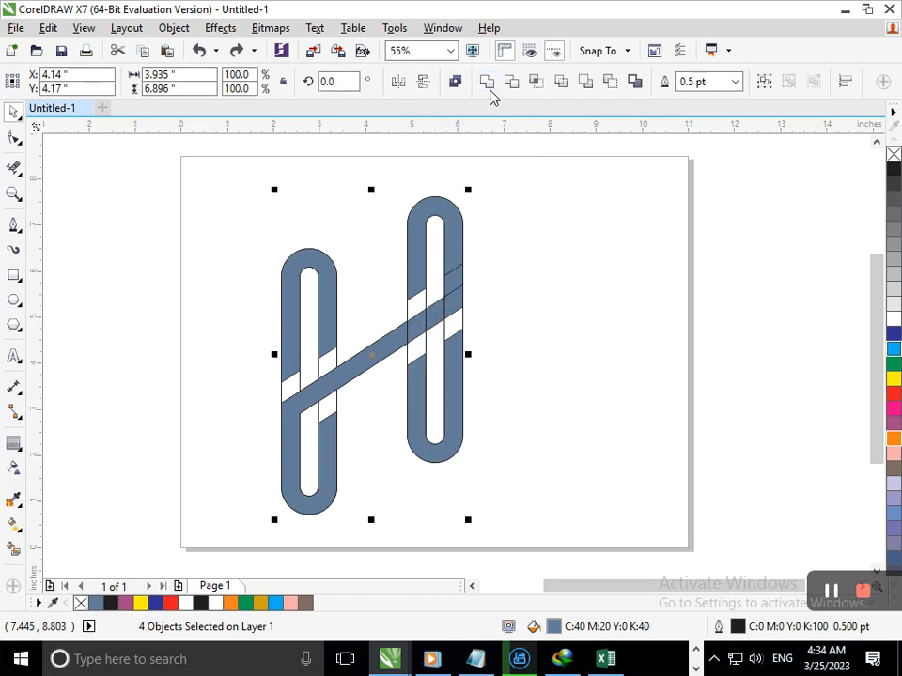
{"action": "left_click", "coordinate": [487, 83]}
{"action": "left_click", "coordinate": [531, 263]}
- Weld the two remaining band pieces that cross the right shape into the main joined shape
{"action": "left_click", "coordinate": [452, 305]}
{"action": "left_click", "coordinate": [457, 262], "text": "shift"}
{"action": "left_click", "coordinate": [431, 316], "text": "shift"}
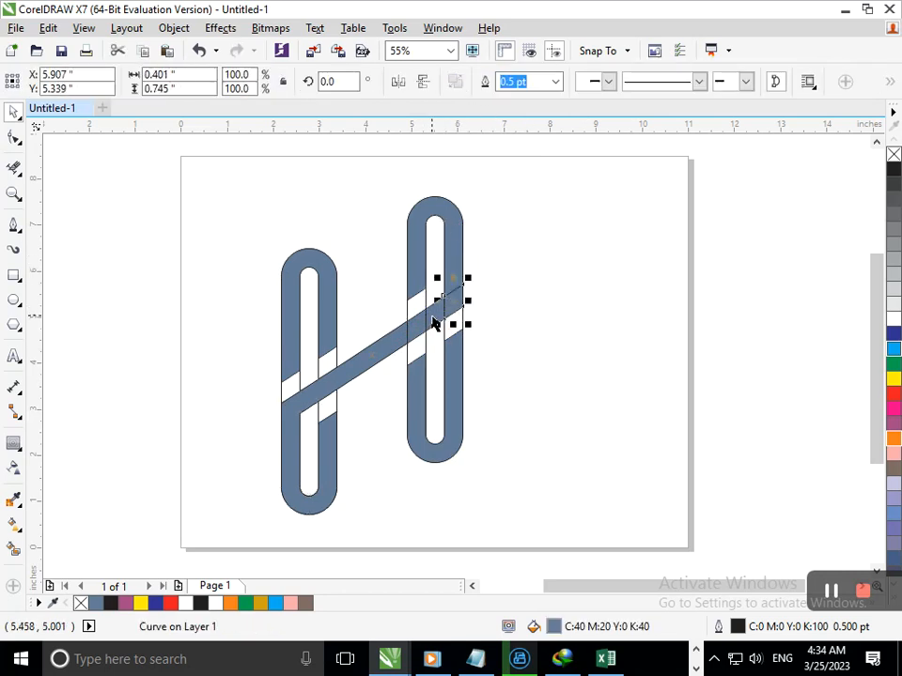
{"action": "left_click", "coordinate": [430, 320], "text": "shift"}
{"action": "left_click", "coordinate": [456, 254], "text": "shift"}
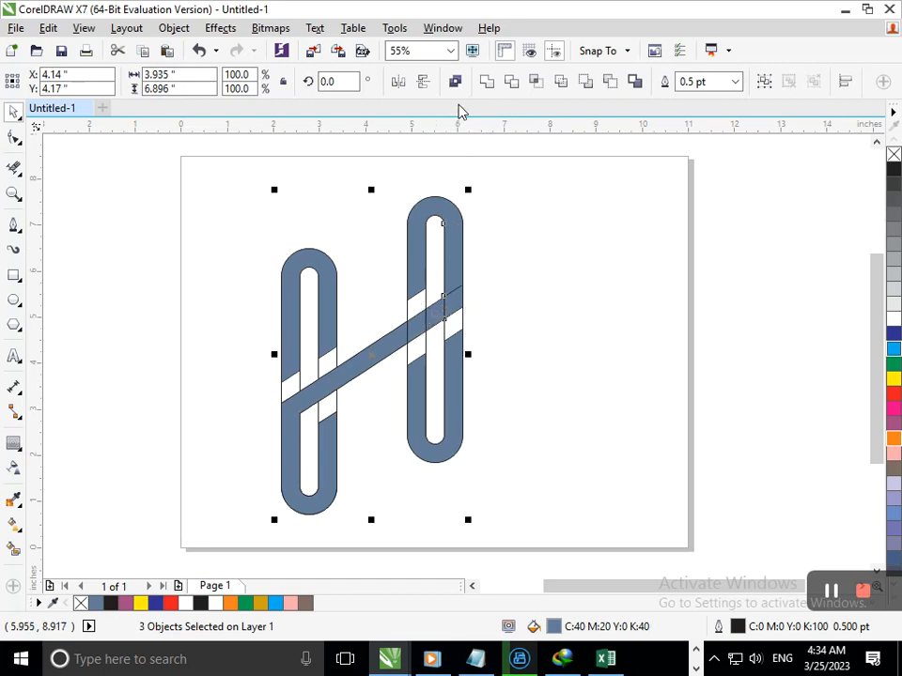
{"action": "left_click", "coordinate": [486, 83]}
{"action": "left_click", "coordinate": [539, 354]}
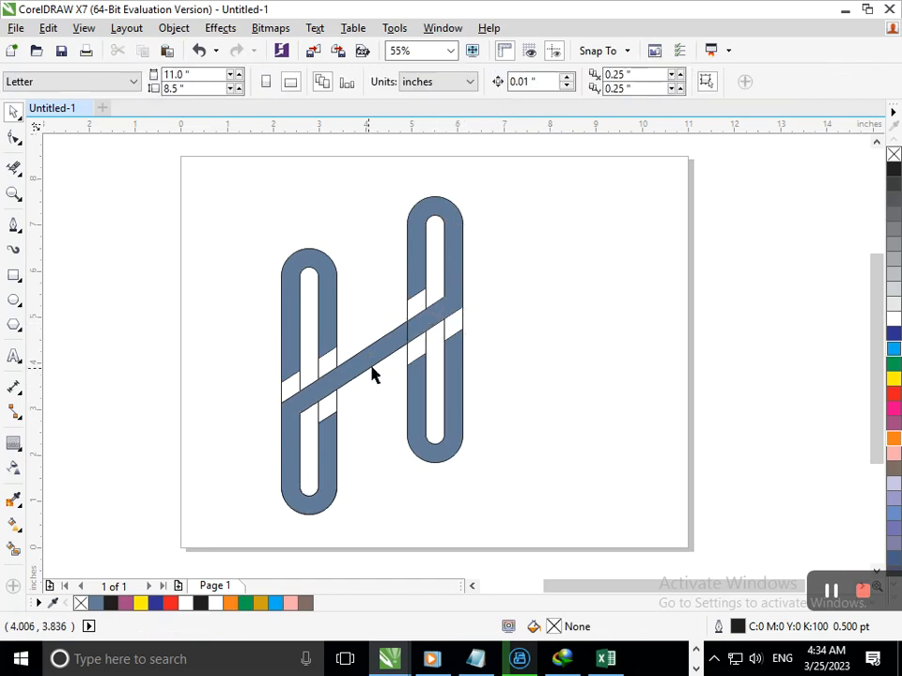
- Clear the leftover band piece between the bars and delete the inner and outer outline curves of the right shape
{"action": "left_click", "coordinate": [391, 360]}
{"action": "left_click", "coordinate": [435, 348]}
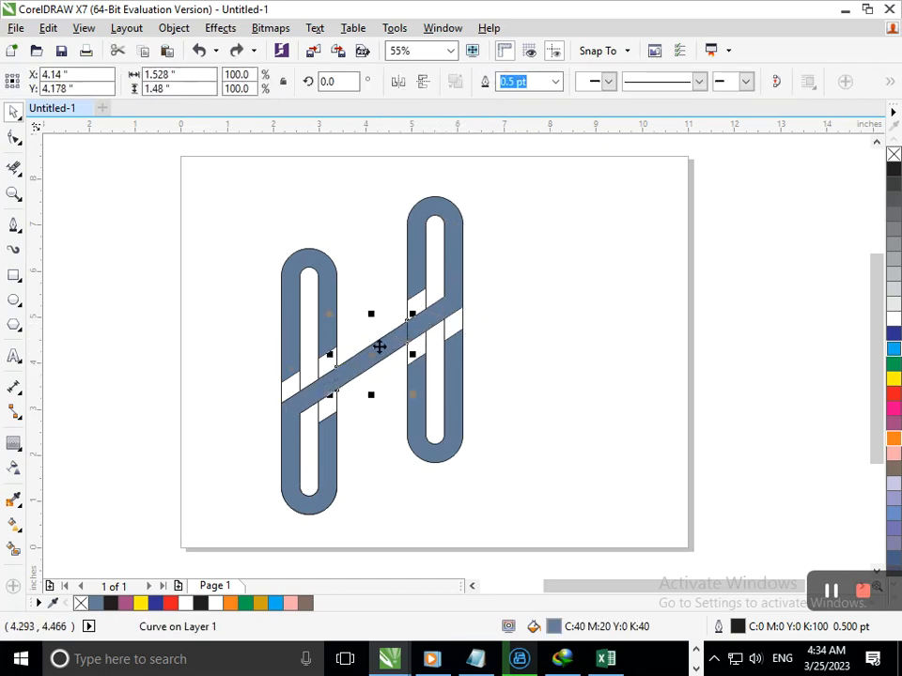
{"action": "left_click_drag", "start_coordinate": [379, 348], "coordinate": [352, 287]}
{"action": "left_click", "coordinate": [496, 476]}
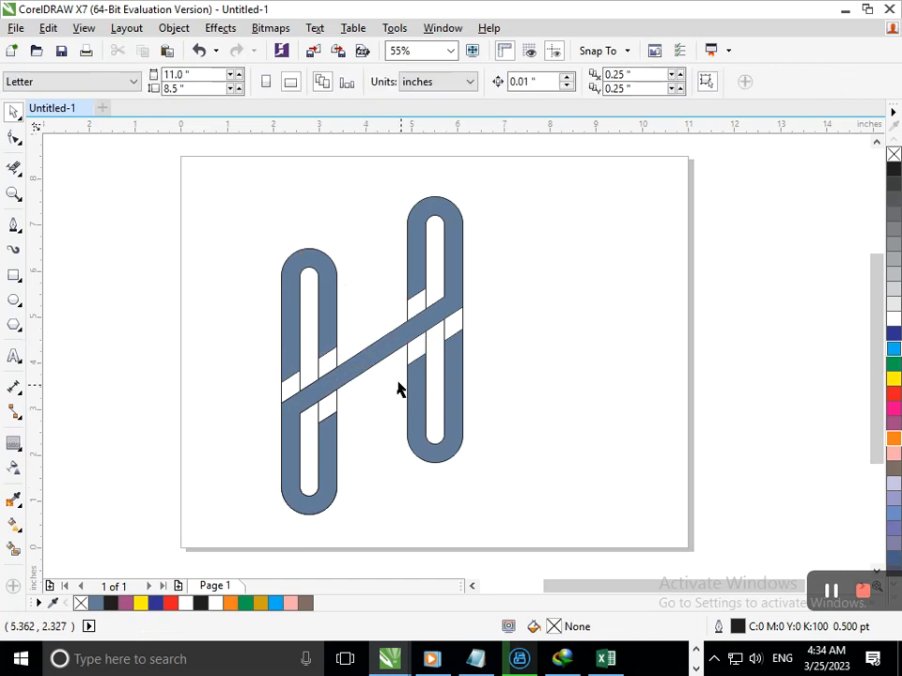
{"action": "left_click_drag", "start_coordinate": [425, 349], "coordinate": [537, 335]}
{"action": "key", "text": "Delete"}
{"action": "left_click", "coordinate": [408, 348]}
{"action": "left_click_drag", "start_coordinate": [409, 355], "coordinate": [545, 353]}
{"action": "key", "text": "Delete"}
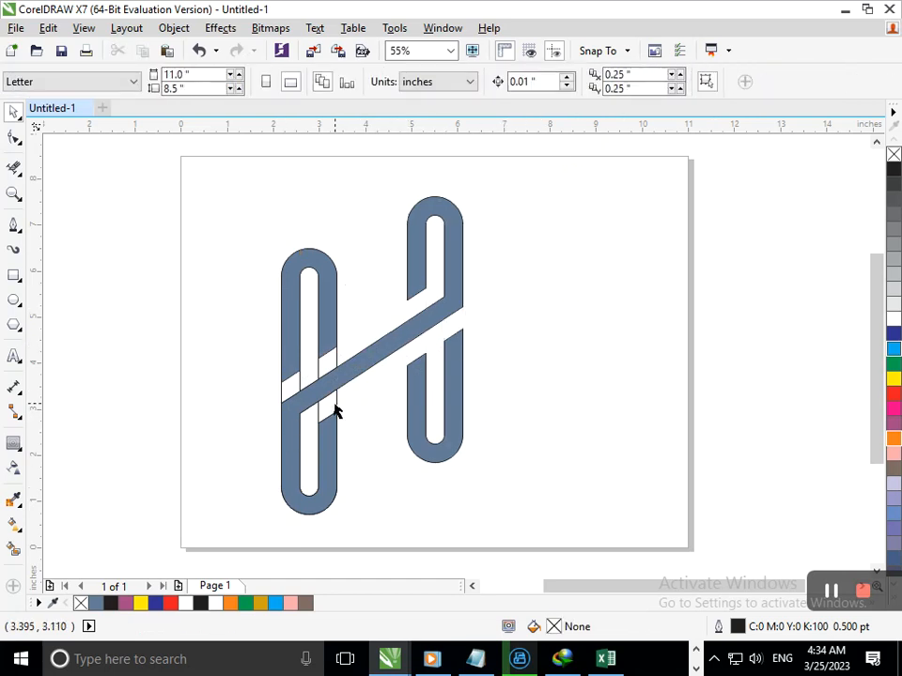
- Delete the leftover outer and inner outline curves of the left shape
{"action": "left_click_drag", "start_coordinate": [336, 410], "coordinate": [592, 353]}
{"action": "key", "text": "Delete"}
{"action": "left_click", "coordinate": [375, 368]}
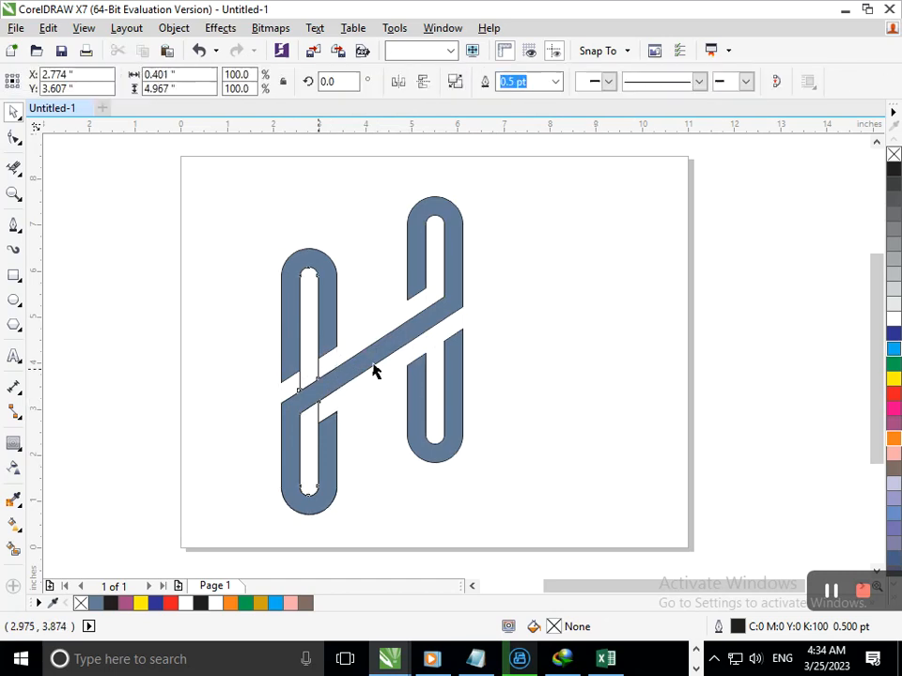
- Select all parts of the logo and move them together about 1.4 inches right, towards the page centre
{"action": "left_click", "coordinate": [515, 463]}
{"action": "left_click_drag", "start_coordinate": [222, 167], "coordinate": [569, 550]}
{"action": "left_click_drag", "start_coordinate": [454, 448], "coordinate": [521, 441]}
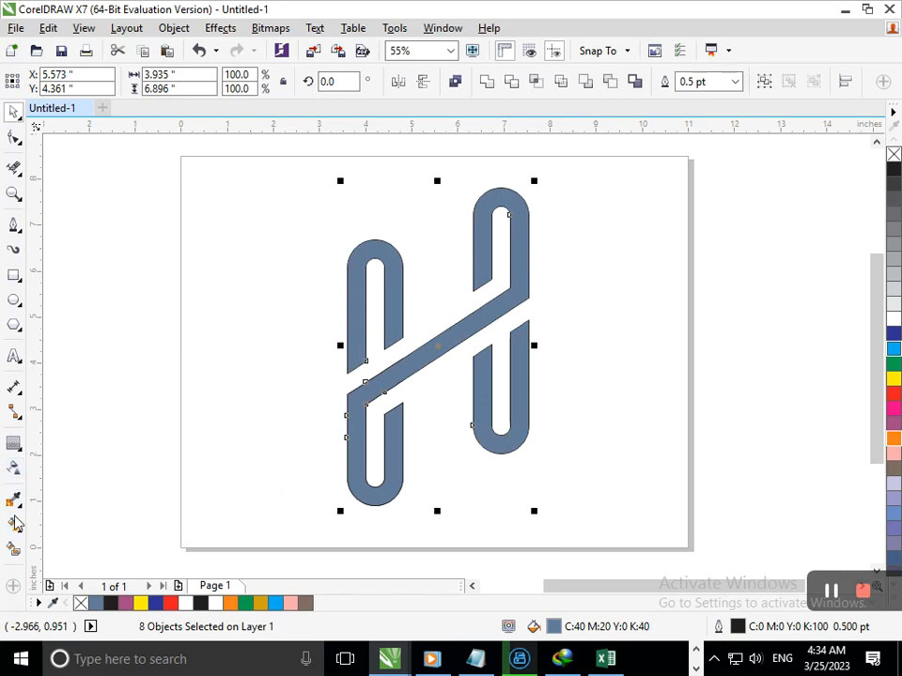
- Apply a linear gradient from blue-grey at the top to white at the bottom across all parts of the logo
{"action": "left_click", "coordinate": [22, 538]}
{"action": "left_click", "coordinate": [75, 523]}
{"action": "left_click_drag", "start_coordinate": [421, 198], "coordinate": [448, 475]}
- Set the gradient's lower end colour to cyan #42DCED
{"action": "left_click", "coordinate": [472, 474]}
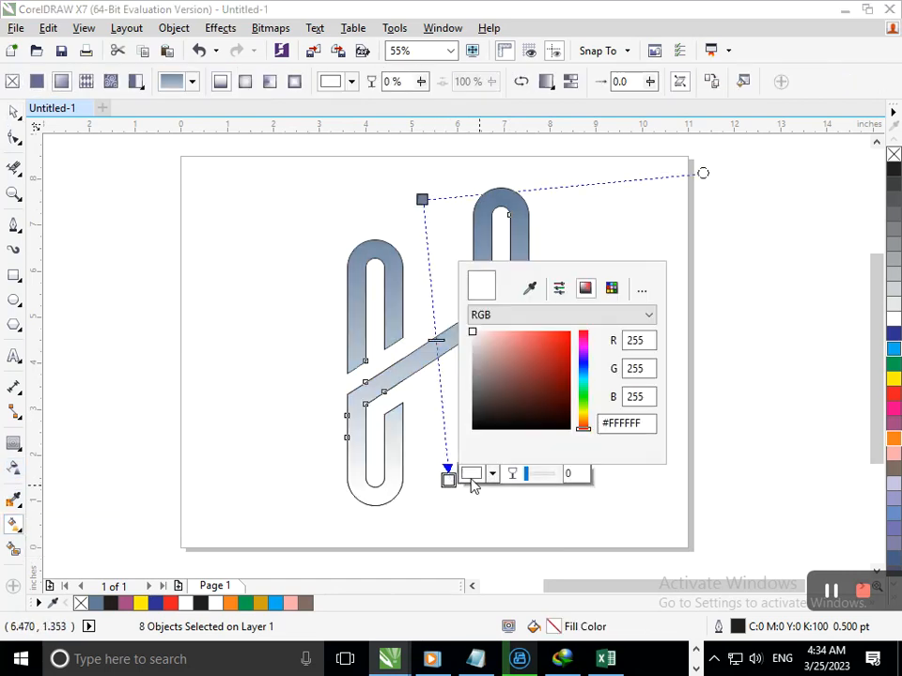
{"action": "left_click", "coordinate": [542, 339]}
{"action": "left_click_drag", "start_coordinate": [582, 425], "coordinate": [590, 385]}
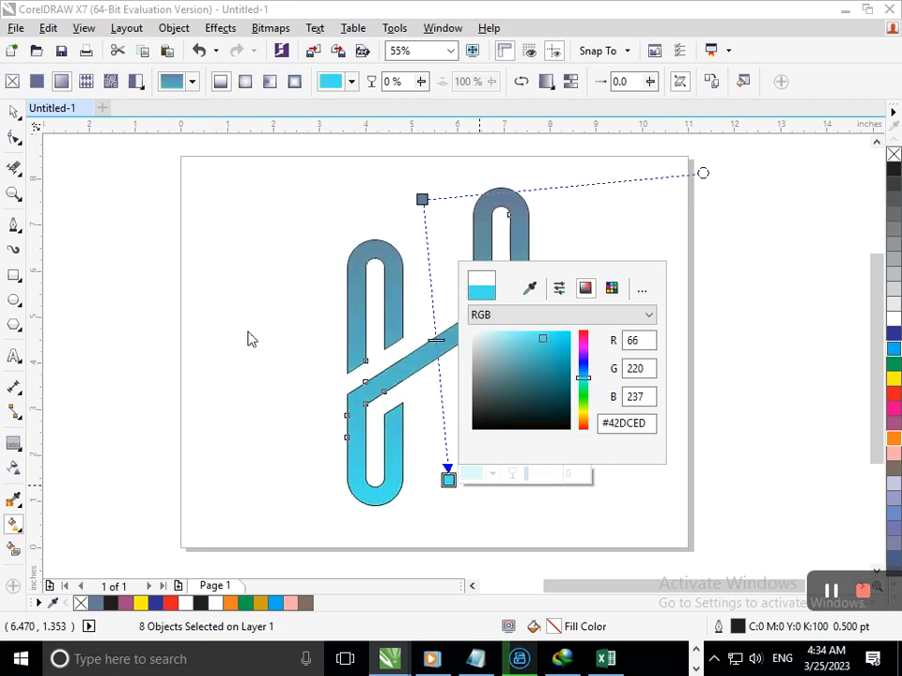
{"action": "left_click", "coordinate": [249, 339]}
- Move the gradient's start point slightly upward and add a yellow #D4CD46 colour stop at 47%
{"action": "left_click_drag", "start_coordinate": [422, 199], "coordinate": [423, 191]}
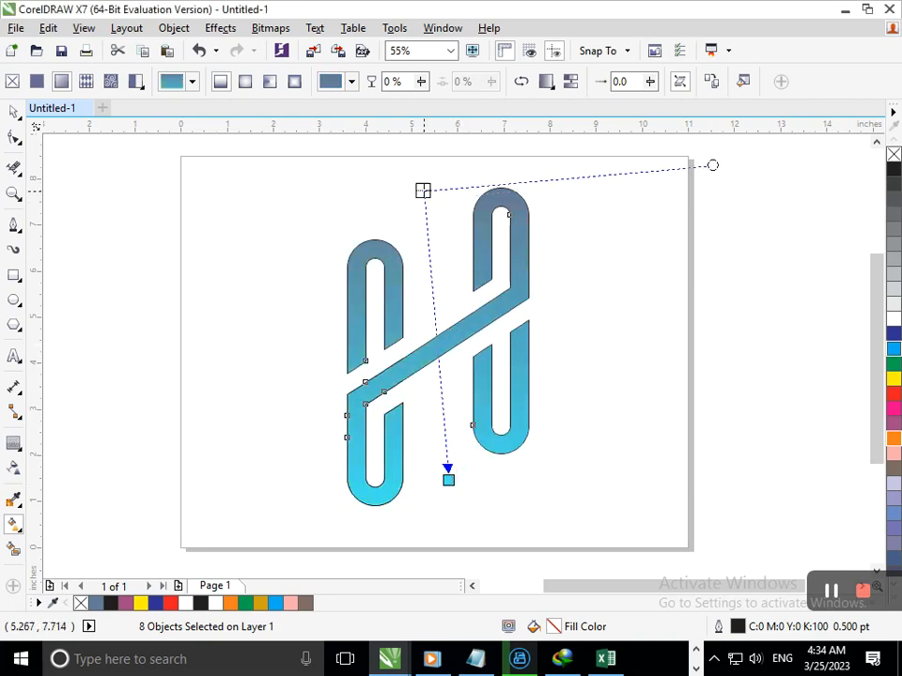
{"action": "double_click", "coordinate": [434, 325]}
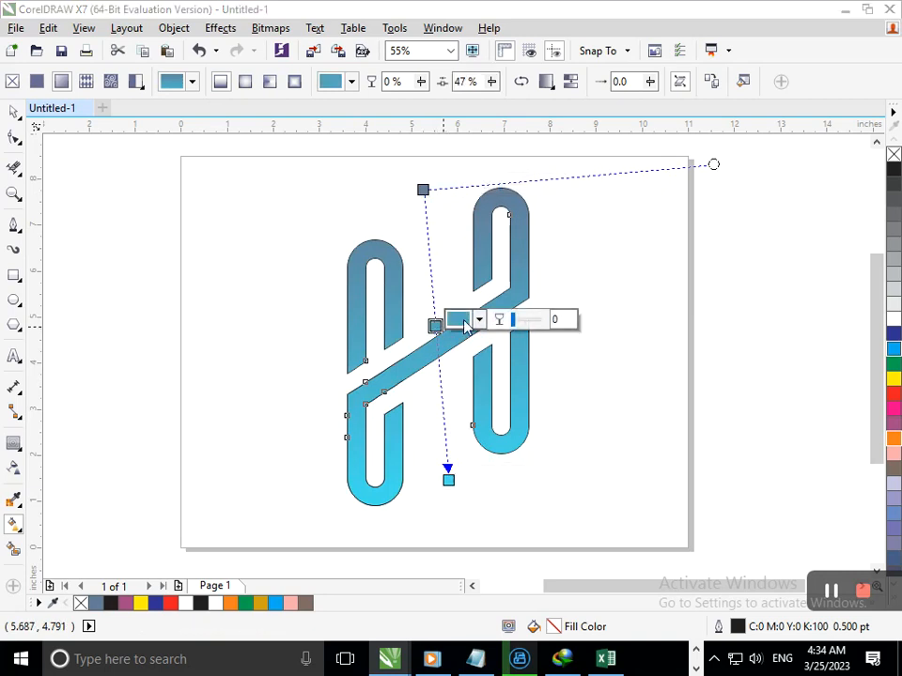
{"action": "left_click", "coordinate": [464, 322]}
{"action": "left_click", "coordinate": [570, 483]}
{"action": "left_click", "coordinate": [527, 437]}
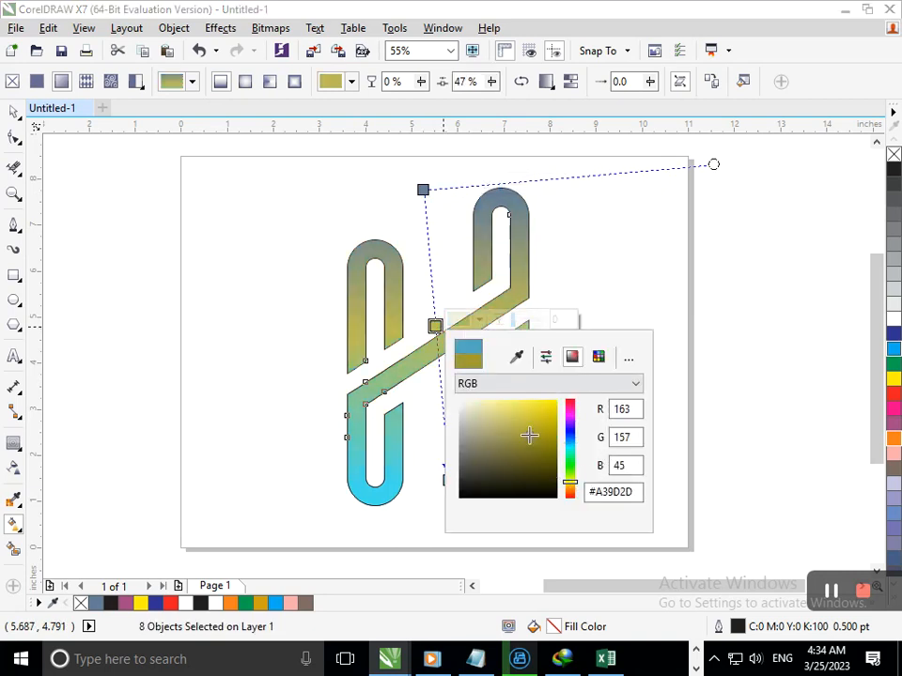
{"action": "left_click", "coordinate": [529, 418]}
{"action": "mouse_move", "coordinate": [529, 419]}
{"action": "left_mouse_down"}
{"action": "mouse_move", "coordinate": [517, 412]}
{"action": "mouse_move", "coordinate": [525, 417]}
{"action": "left_mouse_up"}
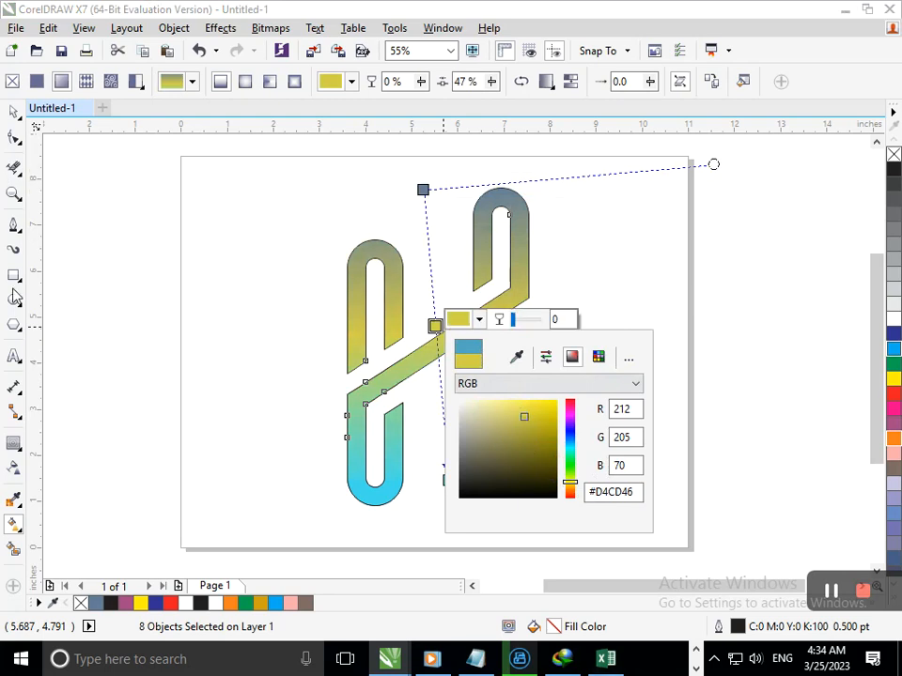
{"action": "left_click", "coordinate": [76, 294]}
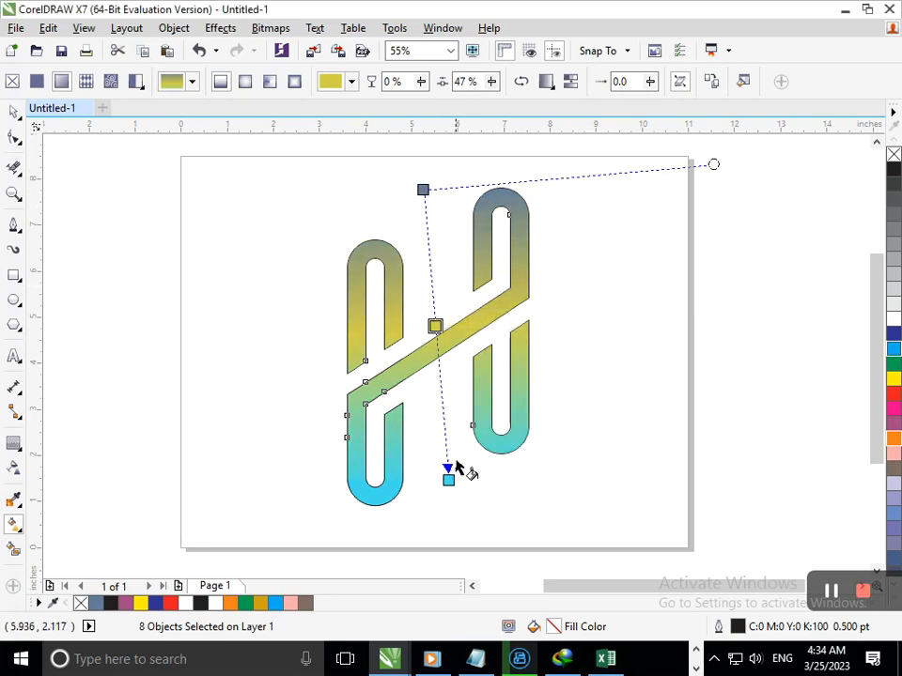
- Set the gradient's lower end colour to orange
{"action": "left_click", "coordinate": [449, 478]}
{"action": "left_click", "coordinate": [583, 421]}
{"action": "left_click_drag", "start_coordinate": [556, 339], "coordinate": [555, 345]}
{"action": "left_click", "coordinate": [301, 361]}
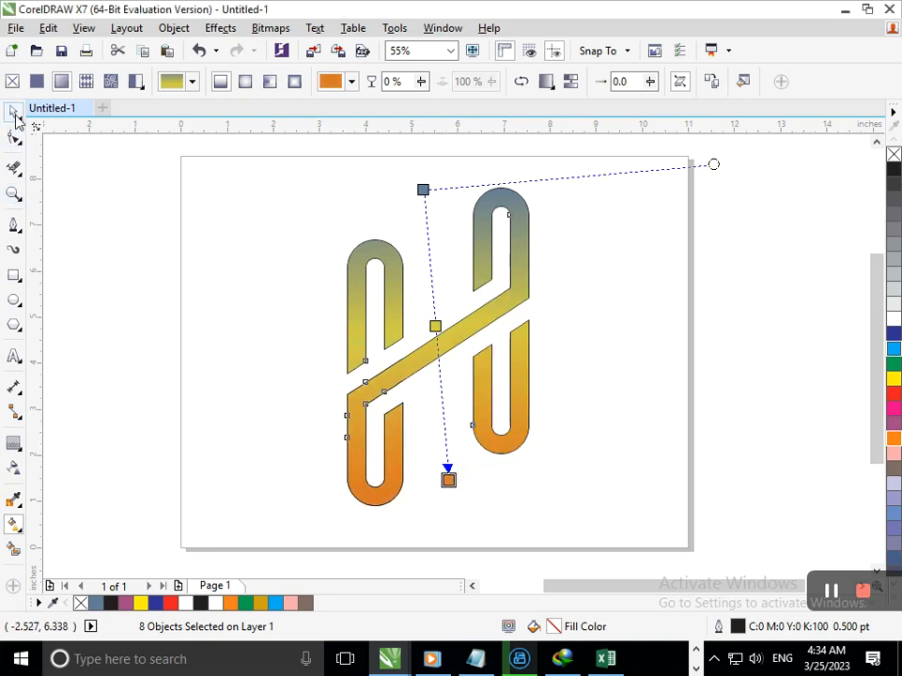
- Try moving the lower loops of the left and right bars away from the logo, undoing each move
{"action": "left_click", "coordinate": [14, 112]}
{"action": "left_click", "coordinate": [331, 385]}
{"action": "left_click", "coordinate": [396, 479]}
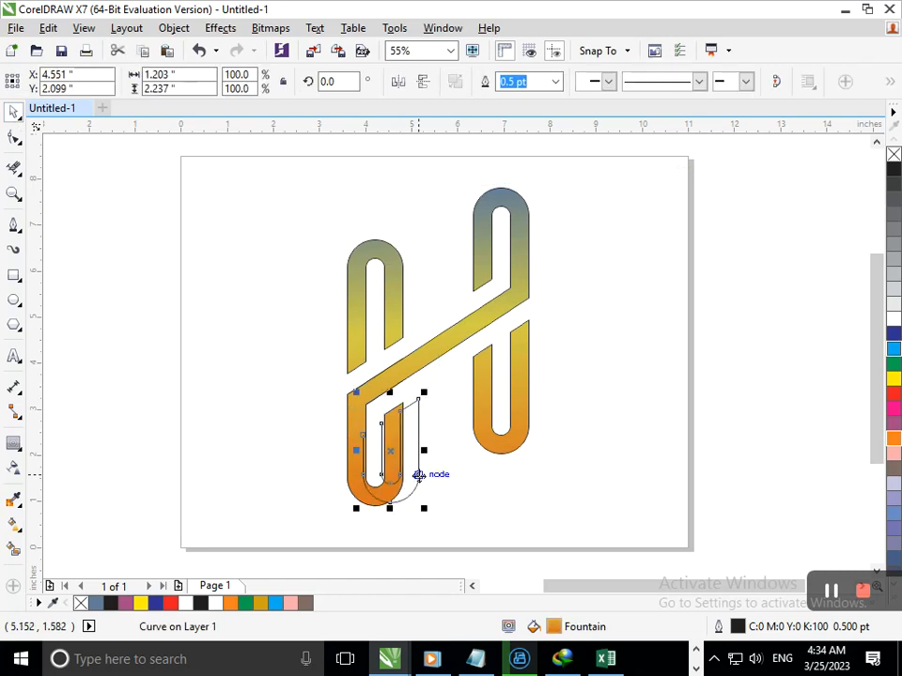
{"action": "left_click_drag", "start_coordinate": [417, 484], "coordinate": [568, 506]}
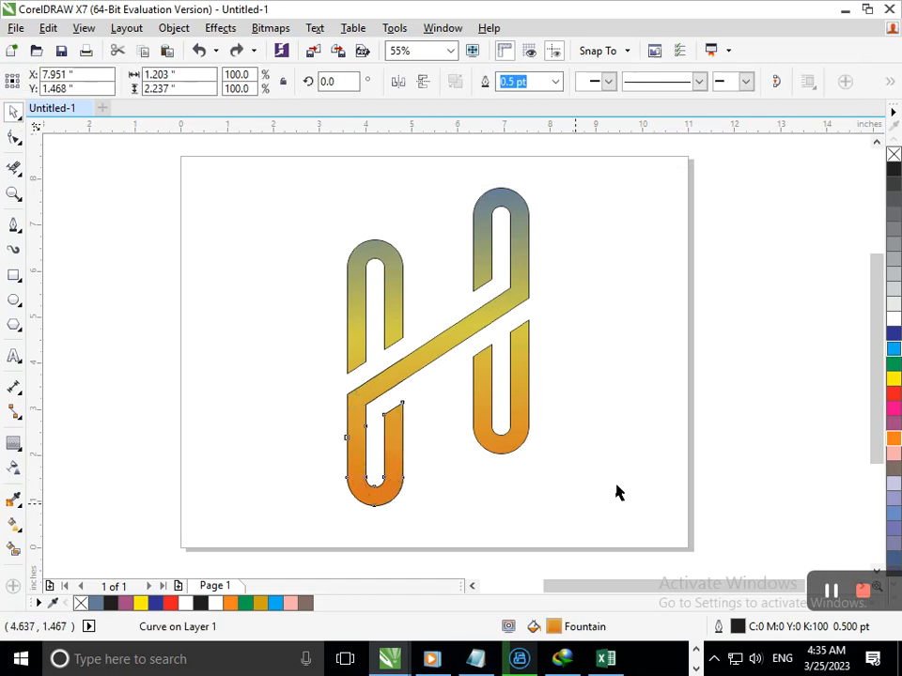
{"action": "key", "text": "ctrl+z"}
{"action": "left_click_drag", "start_coordinate": [508, 438], "coordinate": [566, 478]}
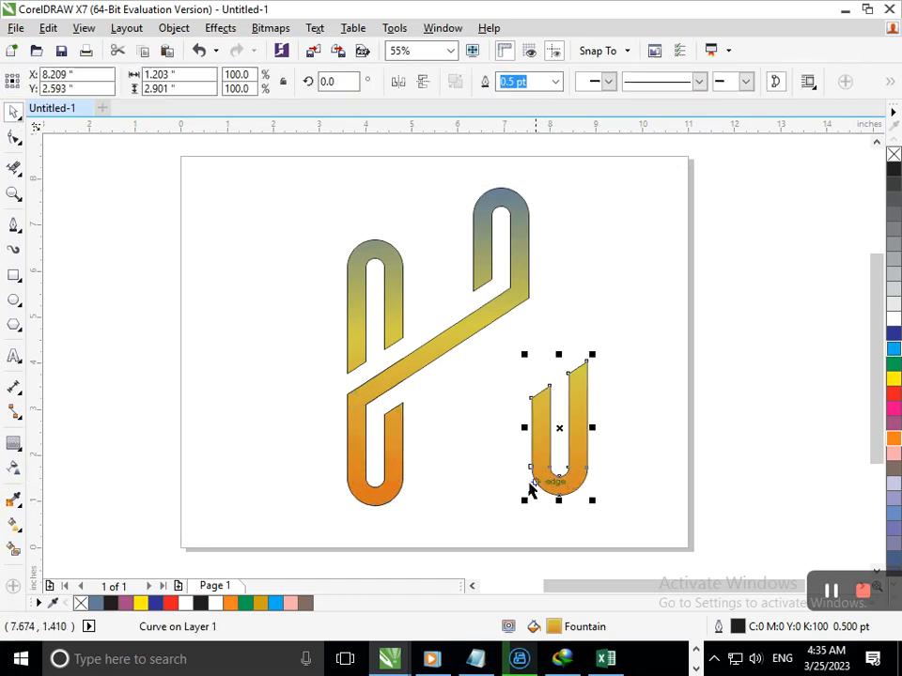
{"action": "key", "text": "ctrl+z"}
- Try moving the diagonal band and the left bar's upper loop out of the logo, undoing each move
{"action": "left_click", "coordinate": [452, 501]}
{"action": "left_click_drag", "start_coordinate": [389, 378], "coordinate": [487, 336]}
{"action": "key", "text": "ctrl+z"}
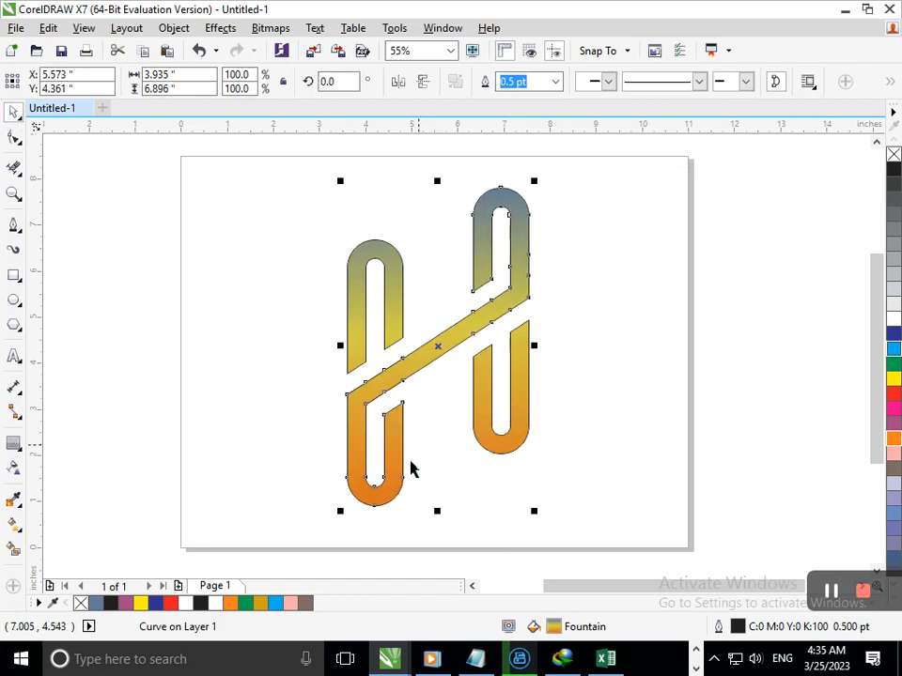
{"action": "left_click_drag", "start_coordinate": [355, 337], "coordinate": [215, 354]}
{"action": "key", "text": "ctrl+z"}
- Group all parts of the H logo into one object and deselect it
{"action": "left_click", "coordinate": [643, 523]}
{"action": "left_click_drag", "start_coordinate": [636, 527], "coordinate": [264, 214]}
{"action": "left_click_drag", "start_coordinate": [604, 545], "coordinate": [231, 151]}
{"action": "key", "text": "ctrl+g"}
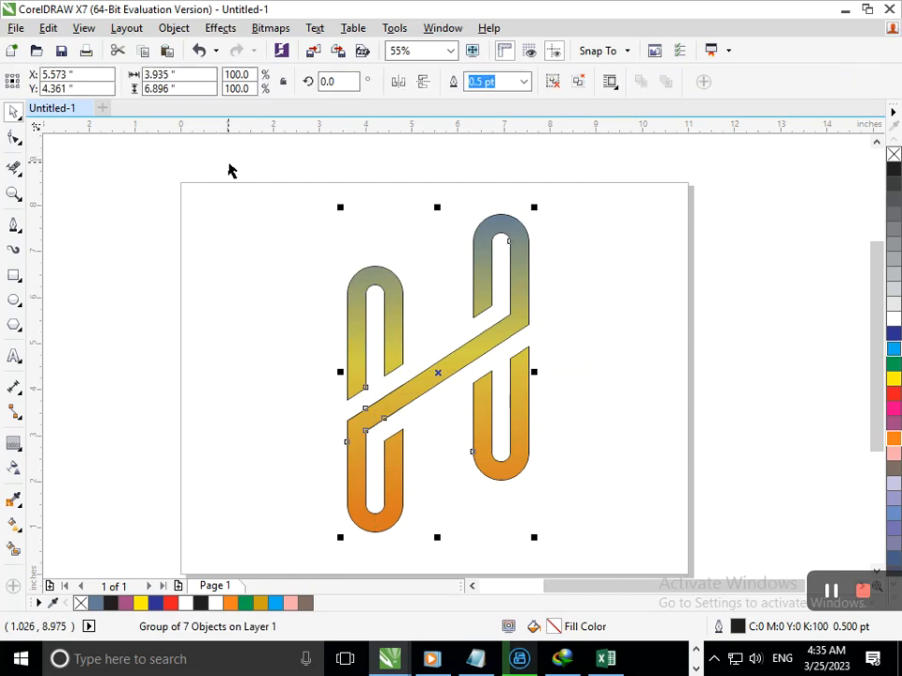
{"action": "key", "text": "Escape"}
{"action": "scroll", "coordinate": [447, 379], "scroll_direction": "down", "scroll_amount": 1}
{"action": "key", "text": "z"}
{"action": "left_click_drag", "start_coordinate": [268, 212], "coordinate": [718, 516]}
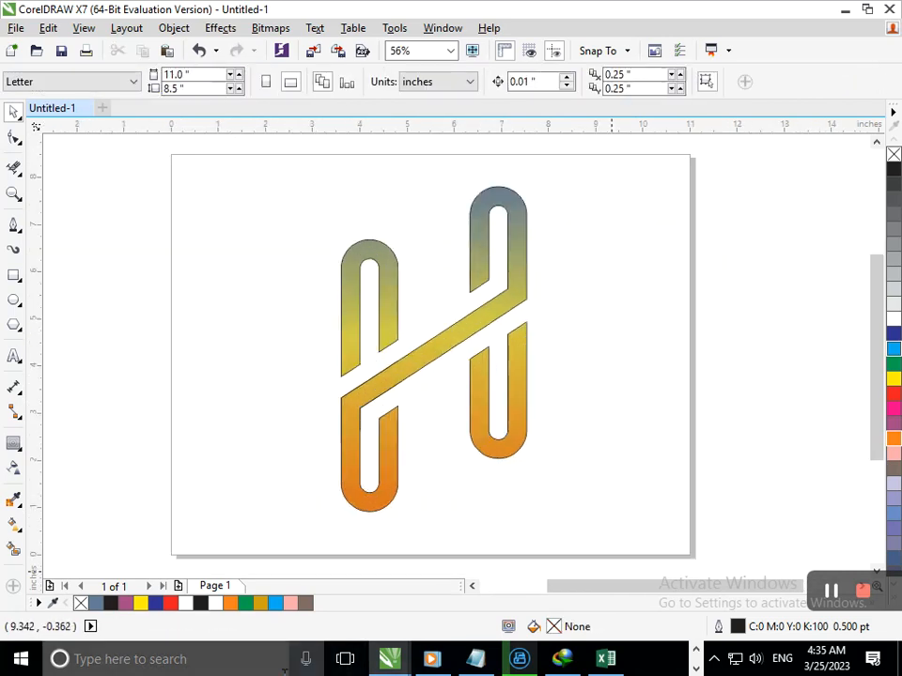